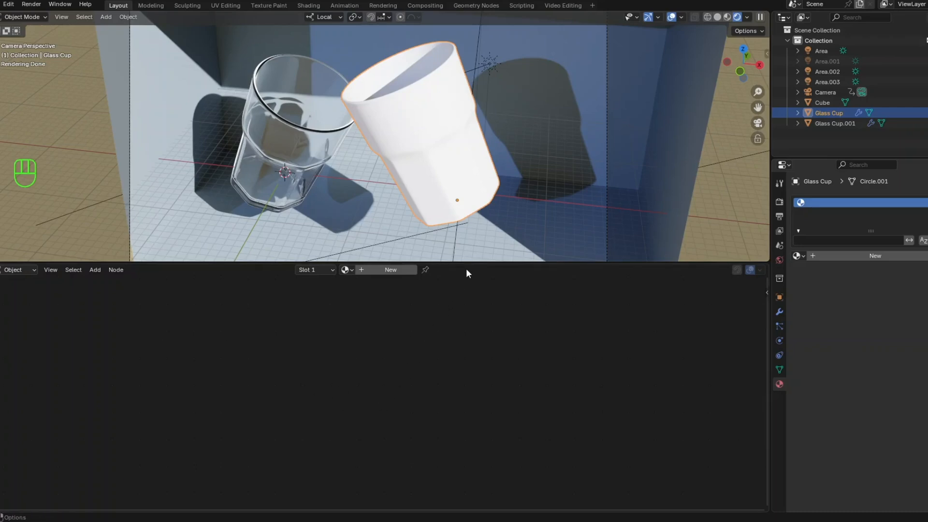
- Create a new material for the selected glass cup and delete its Principled BSDF node
drag(470, 262, 473, 245)
click(394, 255)
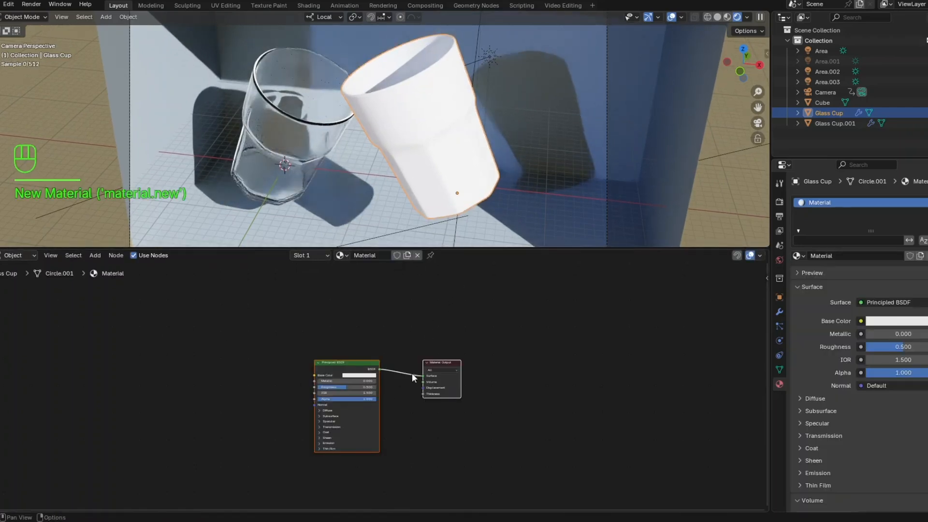
click(361, 361)
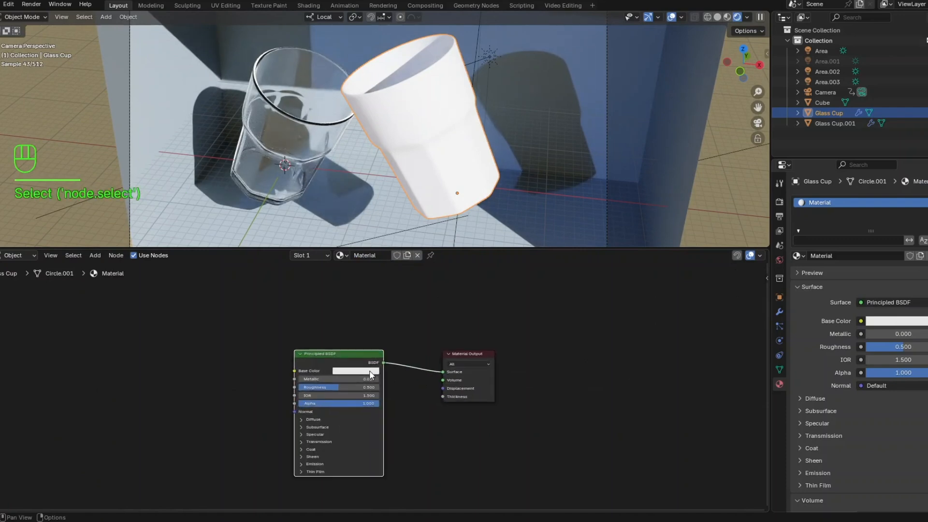
key(Delete)
- Move the Material Output node aside to free space and add a Texture Coordinate node at the start of the node graph
drag(471, 354, 617, 335)
click(158, 337)
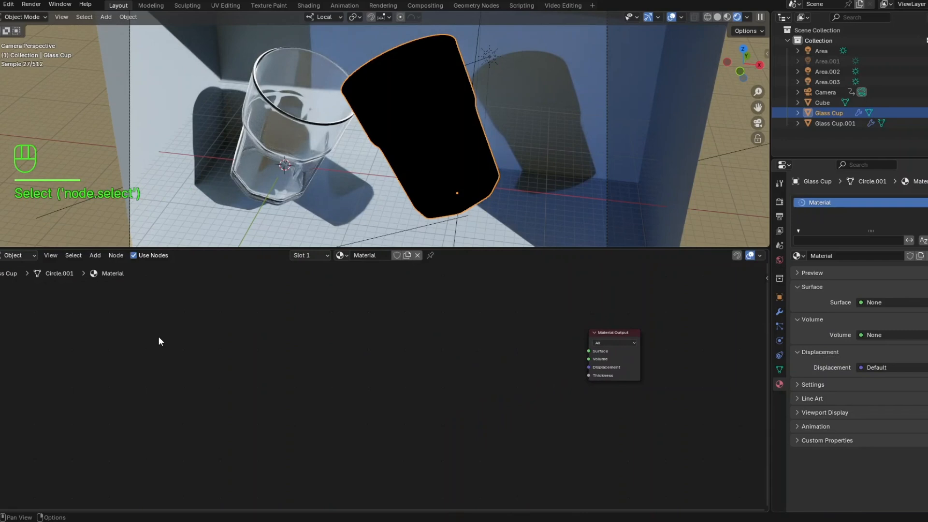
scroll(155, 358, up, 1)
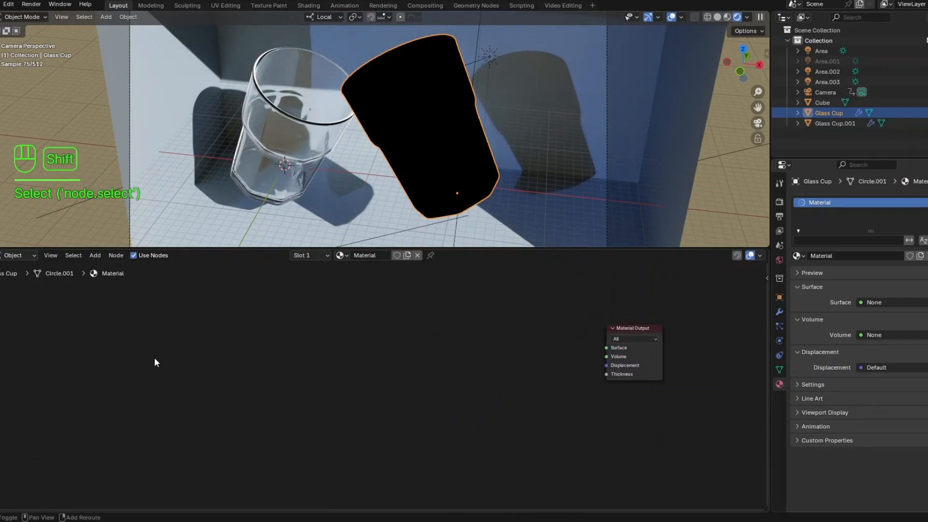
key(shift+a)
click(154, 357)
text(te)
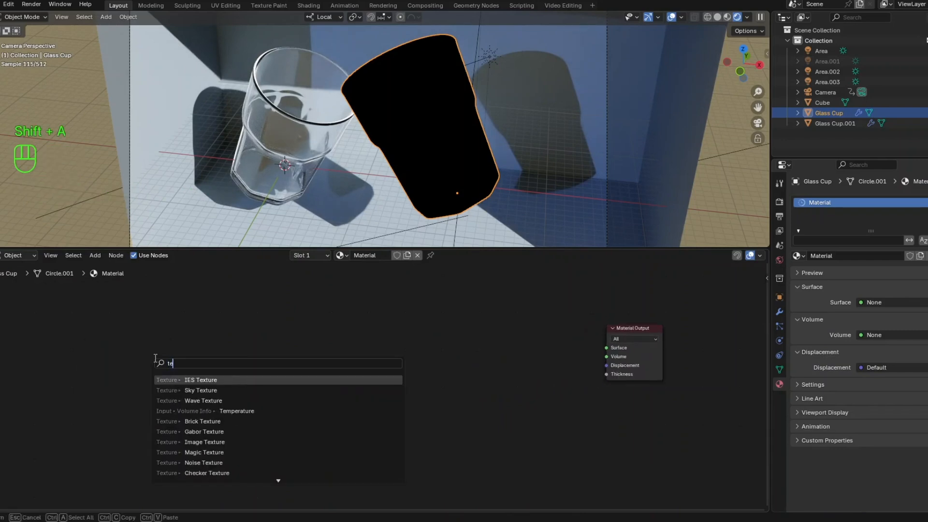
text(xture coo)
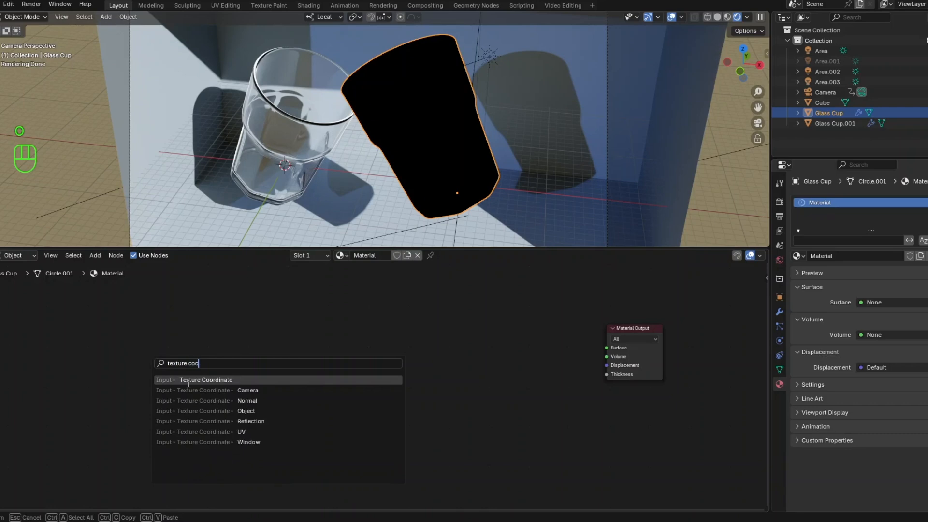
click(188, 380)
click(141, 358)
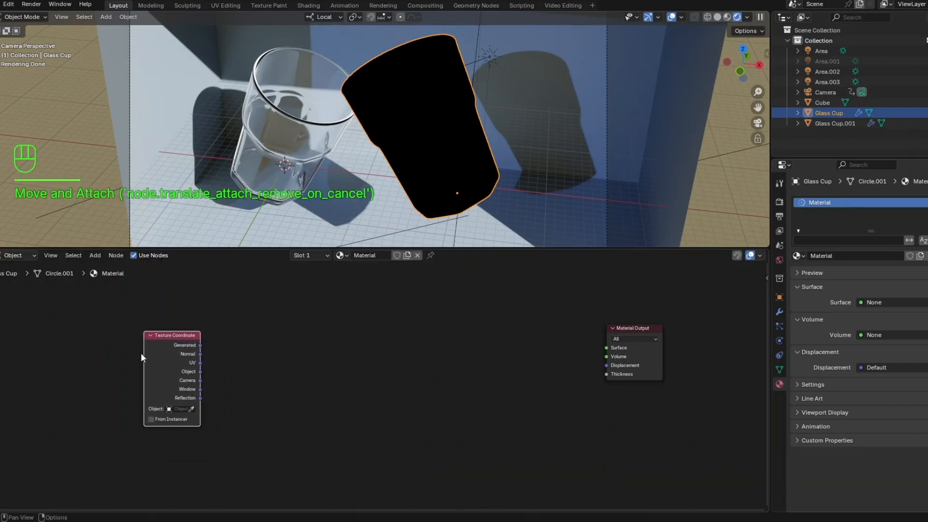
- Add a Mapping node directly after the Texture Coordinate node
scroll(141, 353, up, 3)
middle_drag(141, 353, 185, 362)
scroll(204, 374, down, 1)
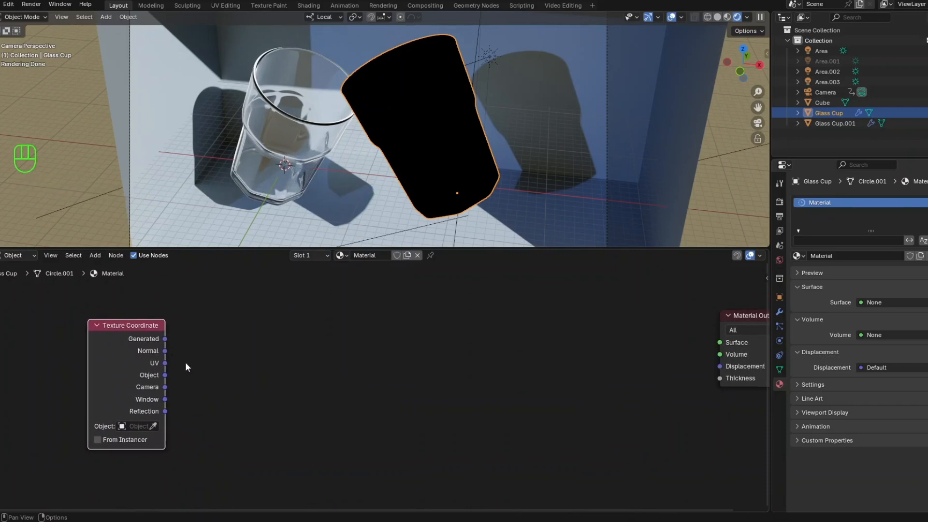
click(232, 358)
key(shift+a)
click(232, 358)
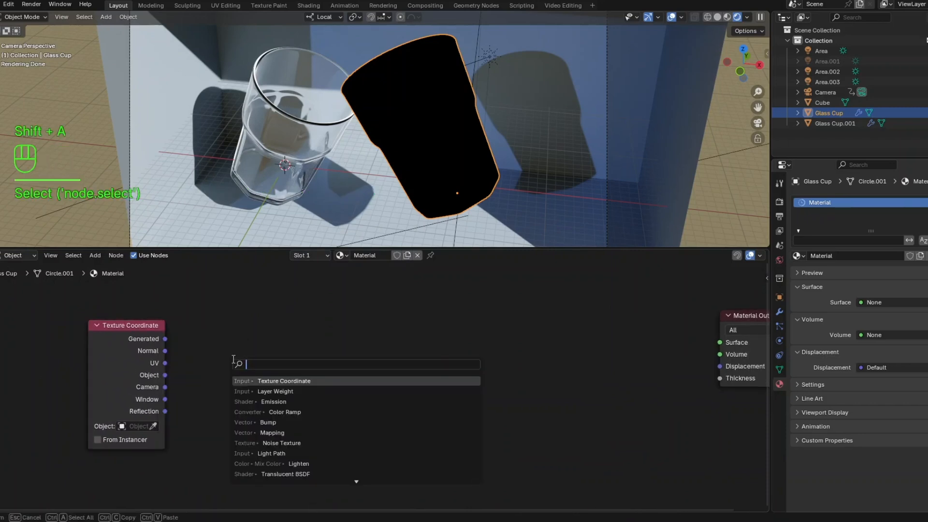
text(mappi)
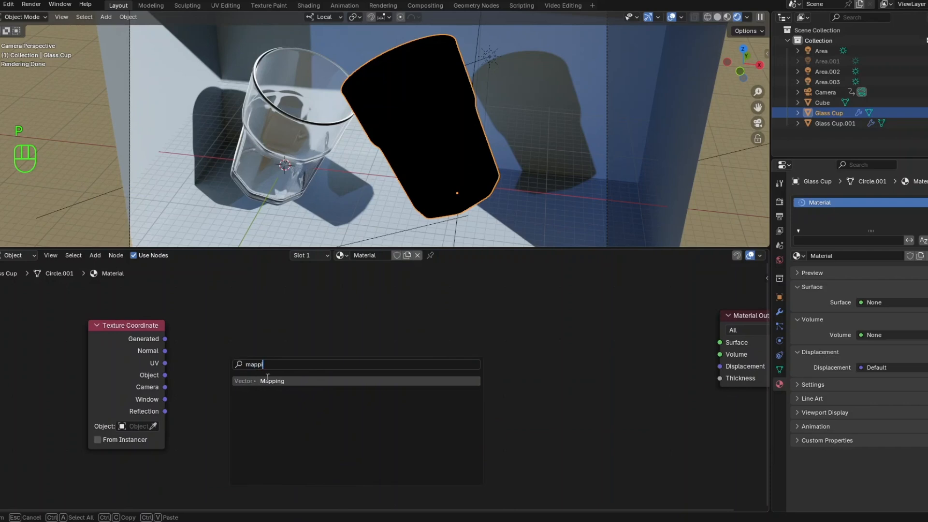
click(275, 382)
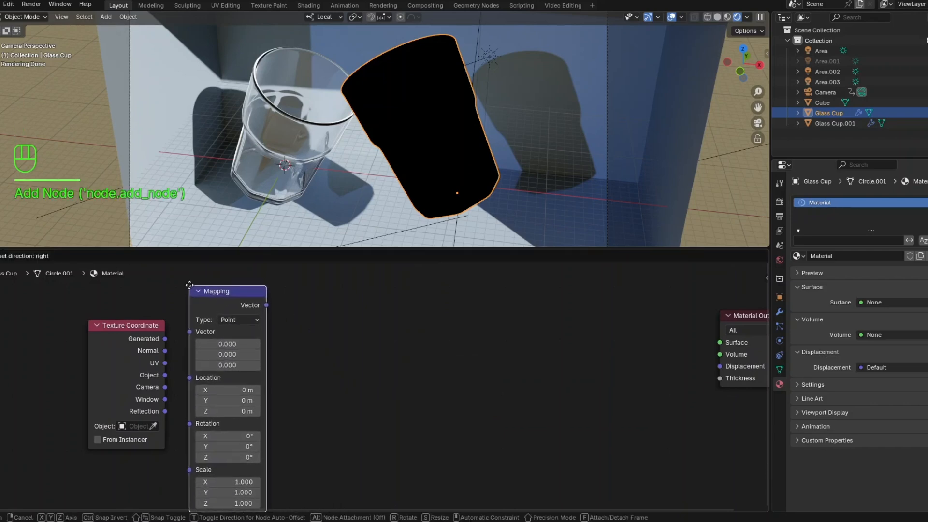
click(189, 312)
scroll(205, 323, down, 1)
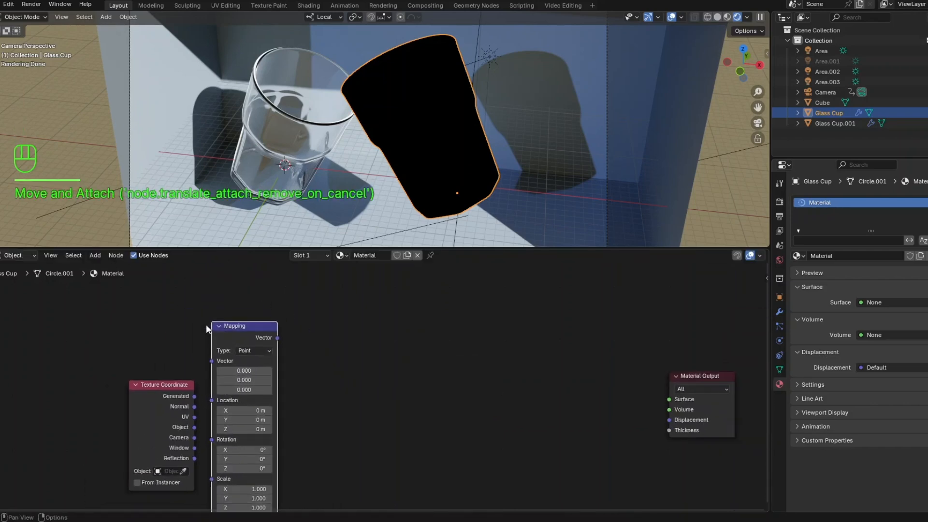
- Align the Mapping node with the Texture Coordinate node and connect the Generated output to Mapping's Vector input
drag(216, 271, 225, 286)
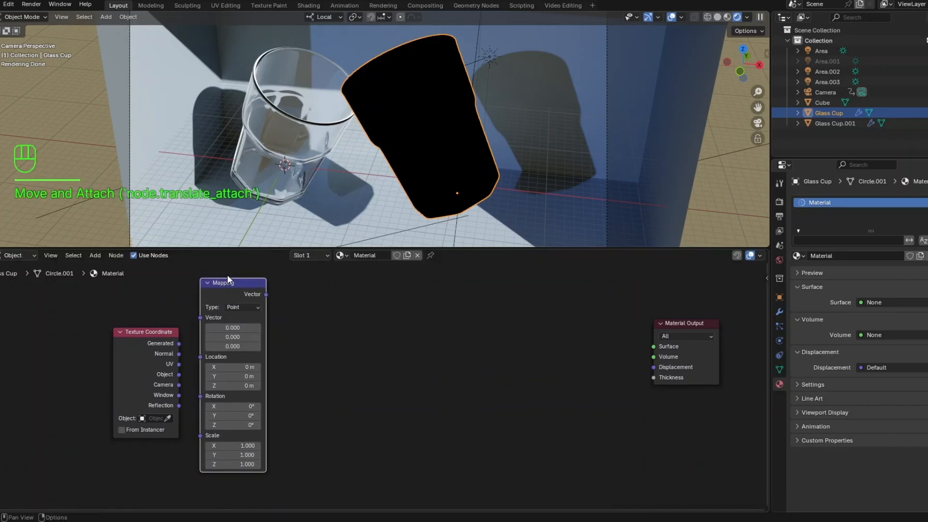
drag(227, 276, 228, 307)
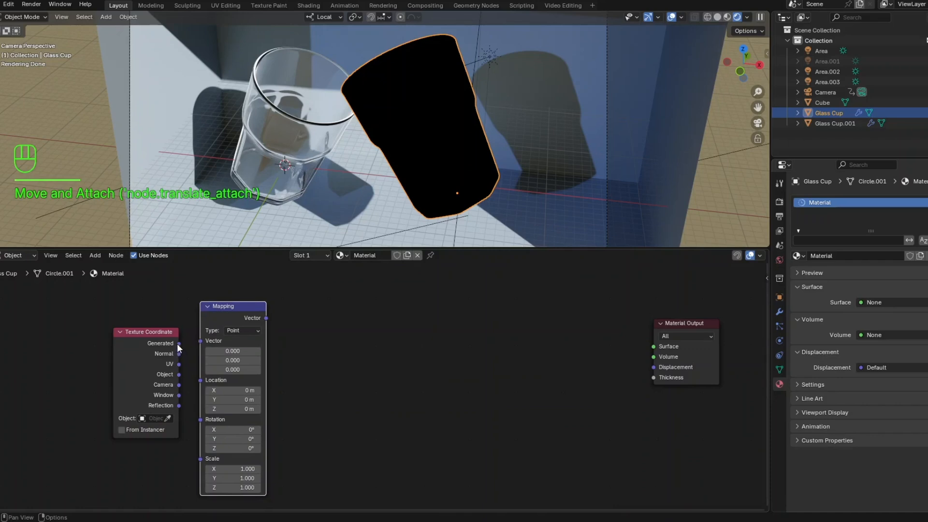
drag(177, 343, 181, 343)
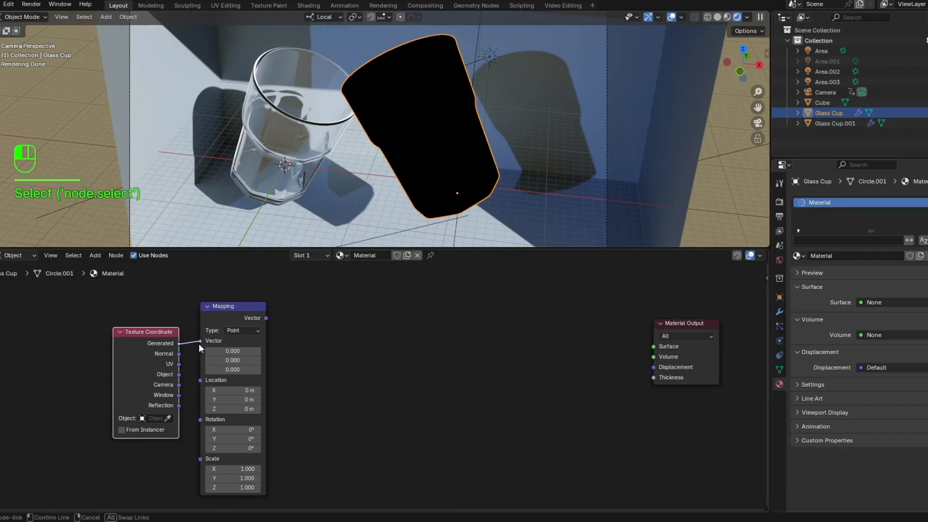
drag(198, 344, 199, 343)
- Add a Noise Texture node after the Mapping node and connect Mapping's Vector output to its Vector input
key(shift+a)
click(314, 353)
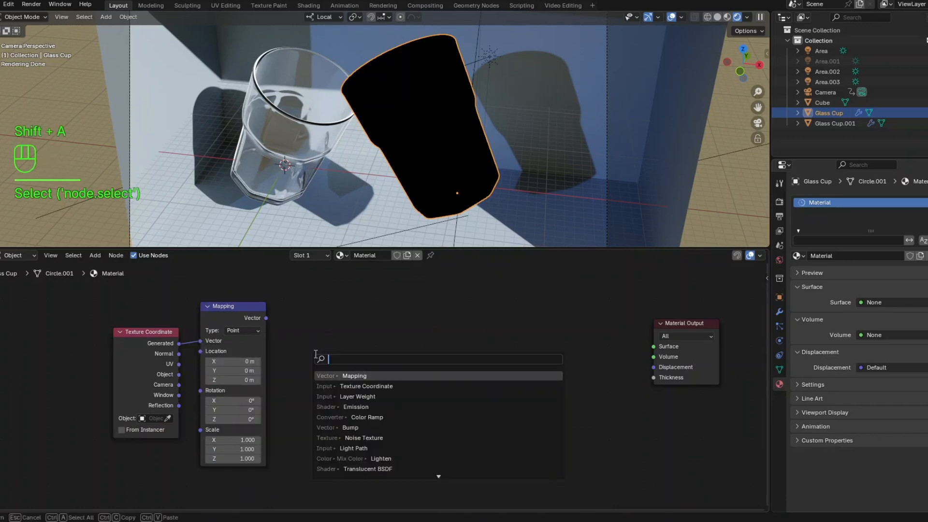
text(noix)
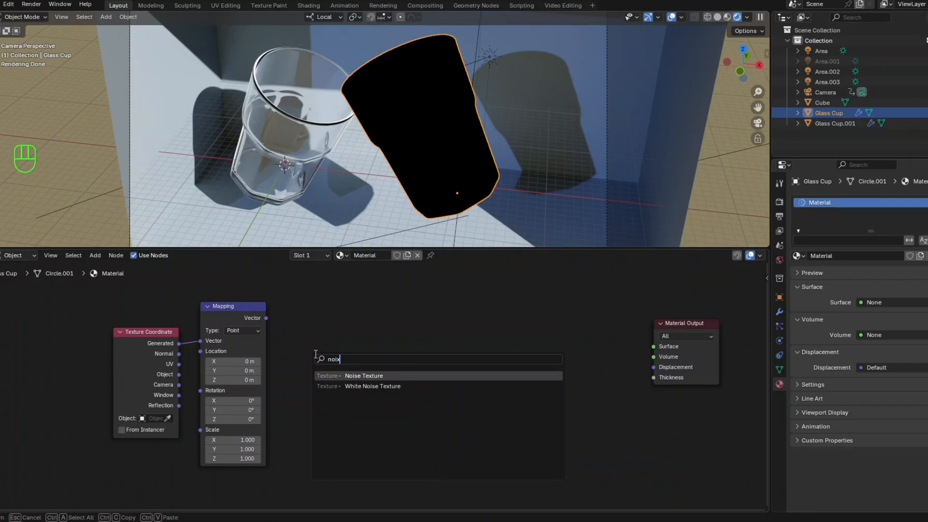
key(BackSpace)
text(se tex)
click(347, 380)
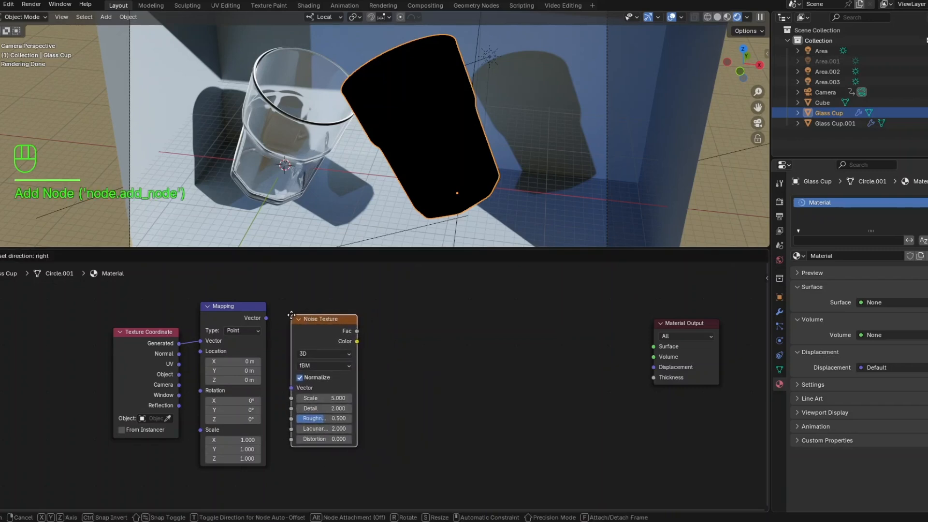
click(291, 315)
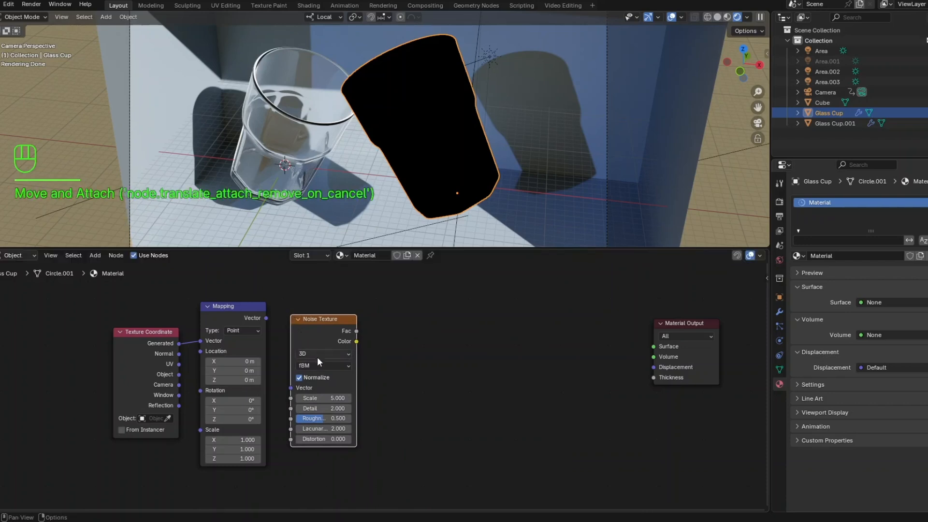
scroll(318, 359, up, 3)
middle_drag(330, 371, 277, 377)
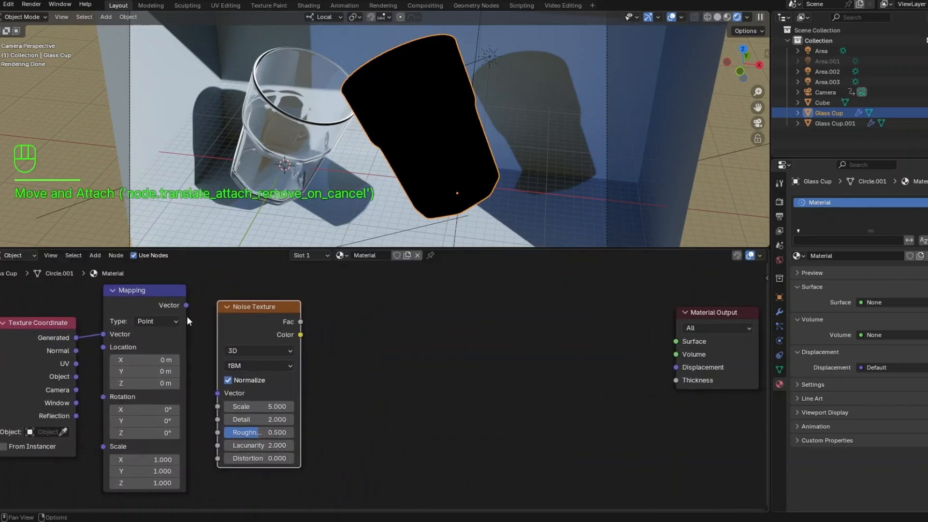
drag(187, 306, 217, 393)
- Set the Noise Texture node's Scale to 7 and Detail to 8
click(248, 406)
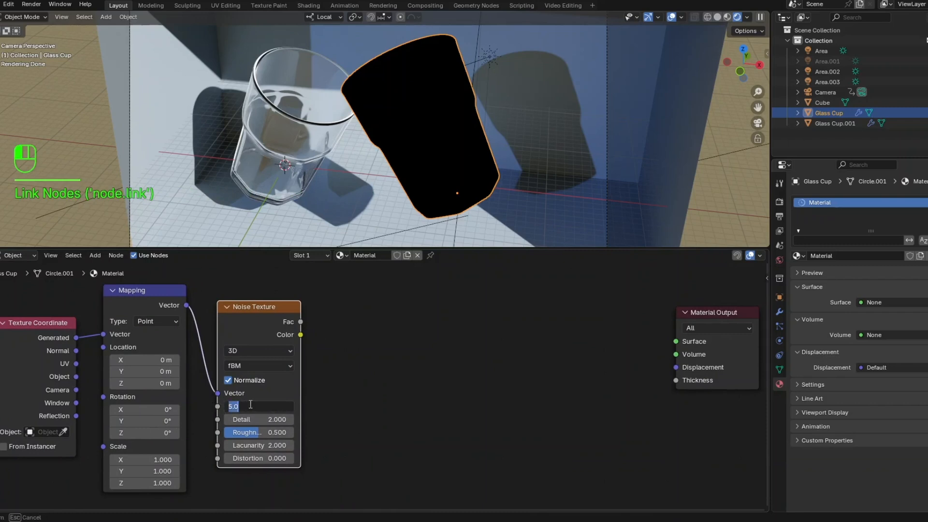
text(7)
key(Return)
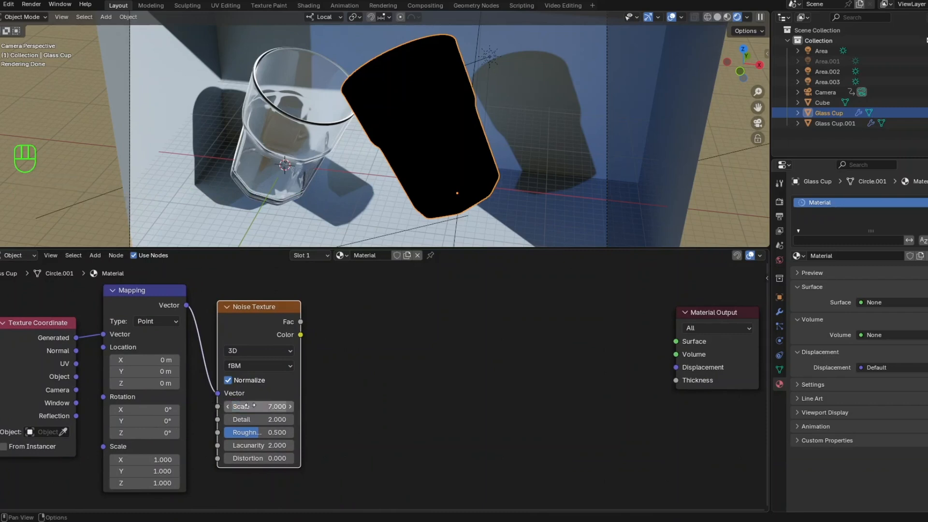
click(256, 419)
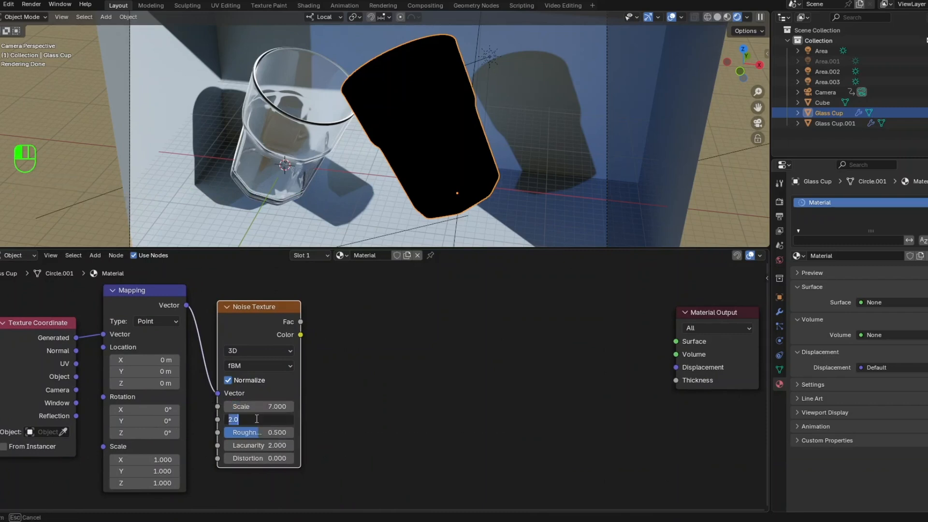
text(8)
key(Return)
- Set the Noise Texture node's Roughness to 0.8 and Distortion to 0.2
click(263, 432)
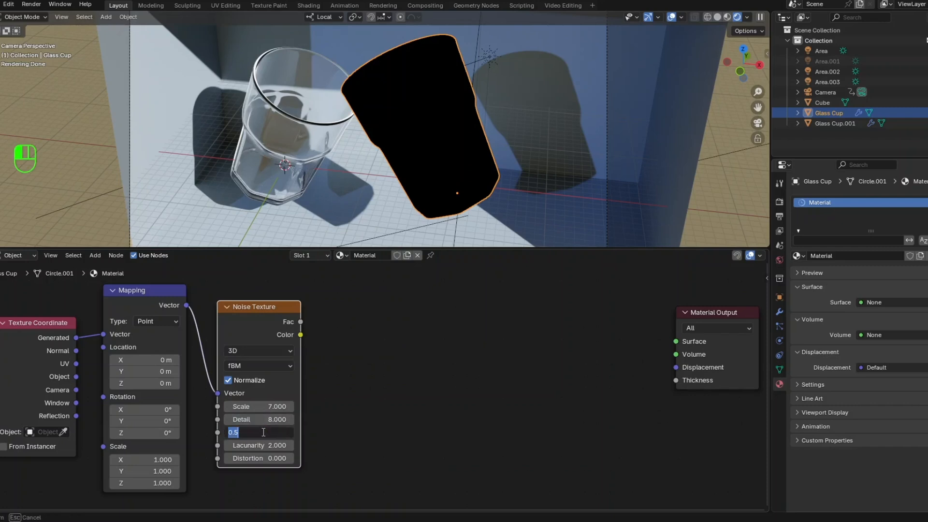
text(0.8)
key(Return)
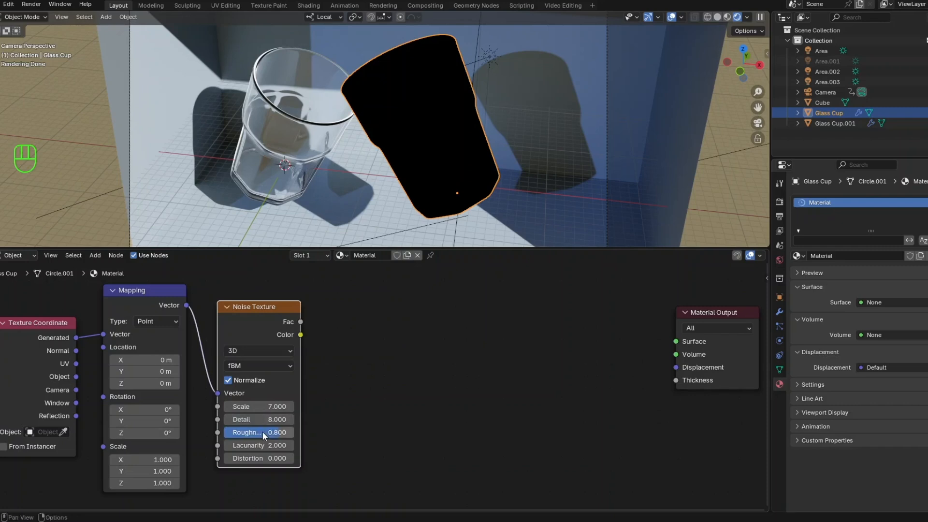
click(269, 458)
text(0.0)
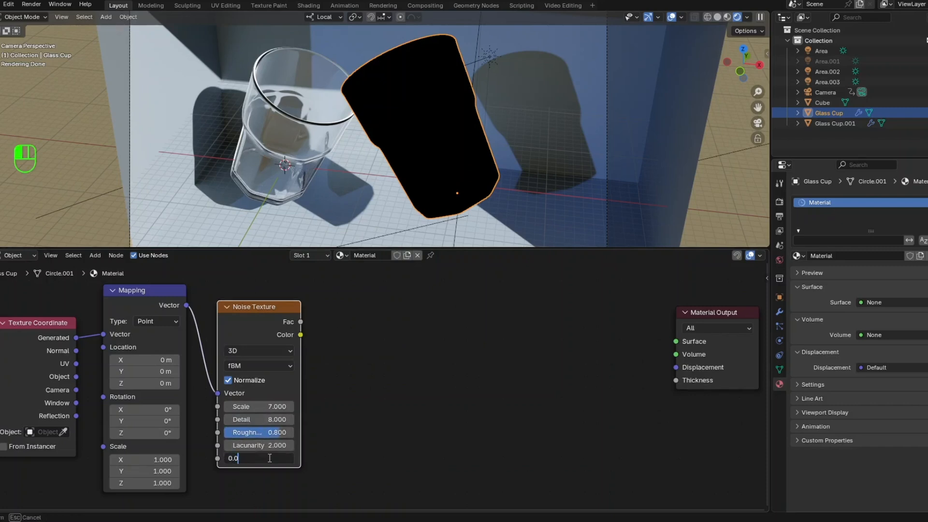
key(BackSpace)
text(2)
key(Return)
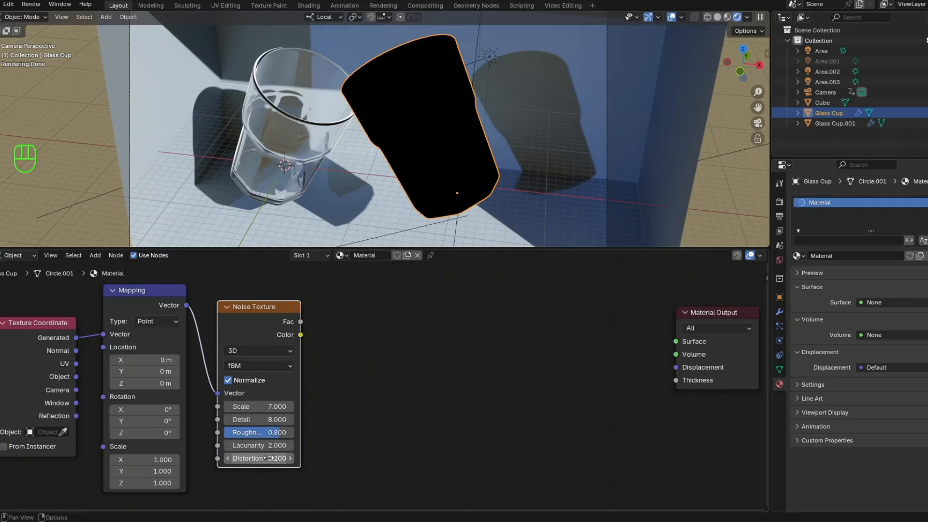
- Add a Color Ramp node and place it directly after the Noise Texture node
scroll(286, 445, down, 3)
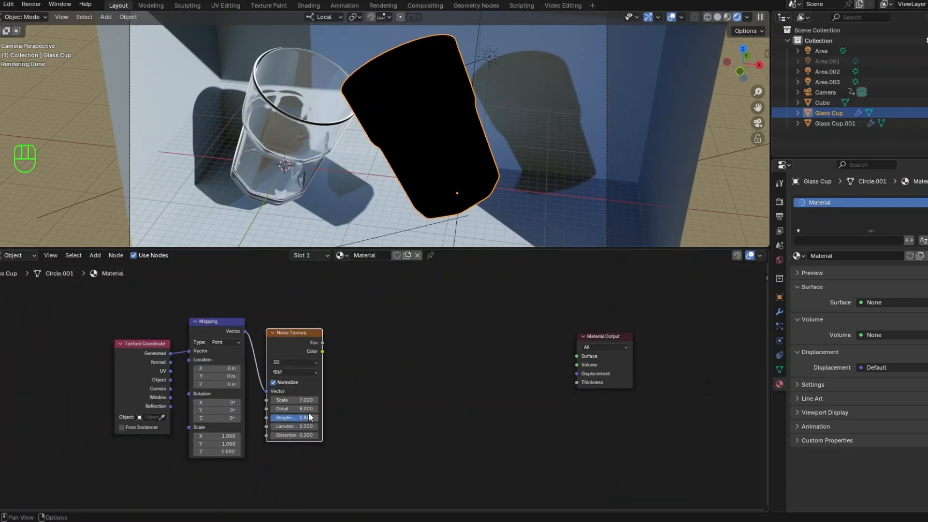
middle_drag(280, 394, 271, 393)
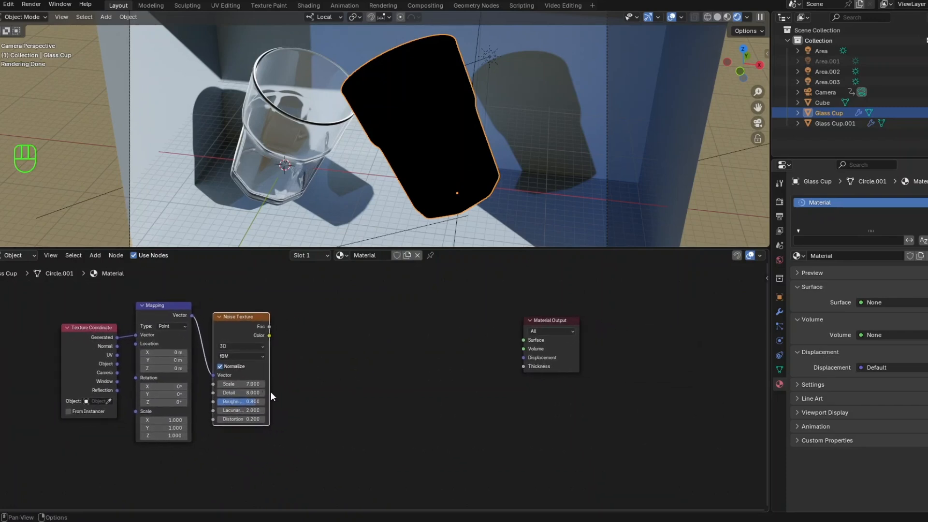
click(323, 366)
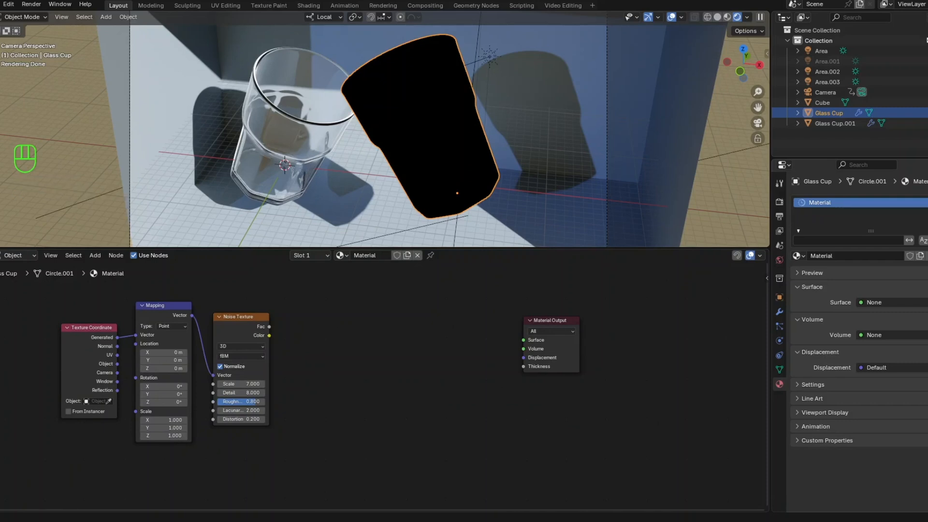
click(302, 357)
key(shift+a)
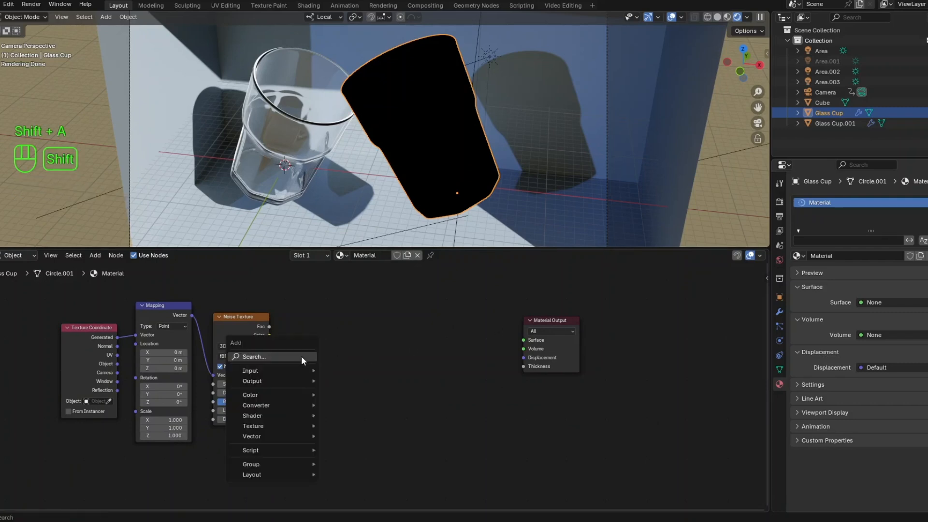
click(301, 355)
text(colo)
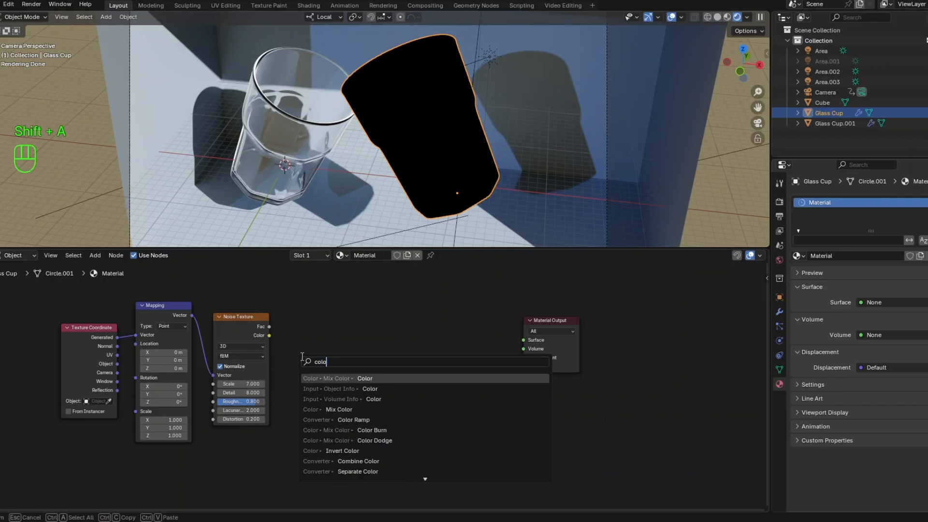
text(r ramp)
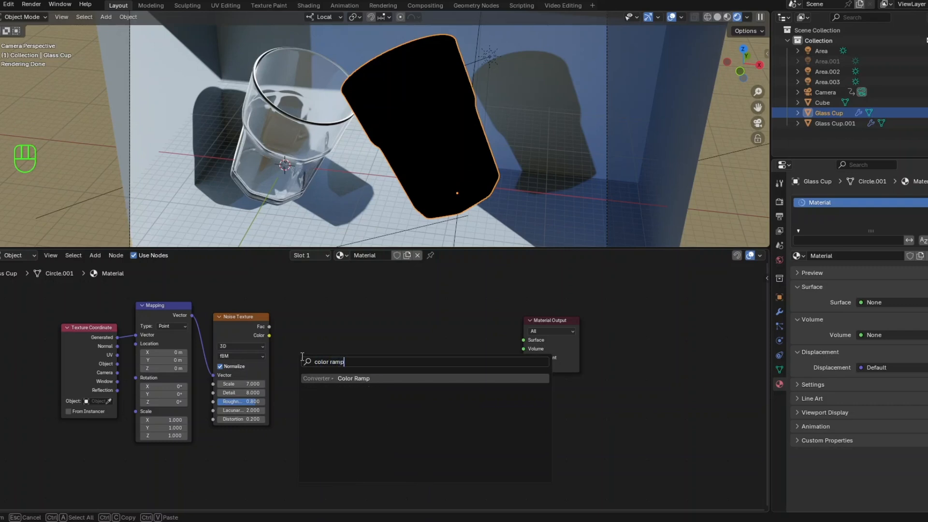
key(Return)
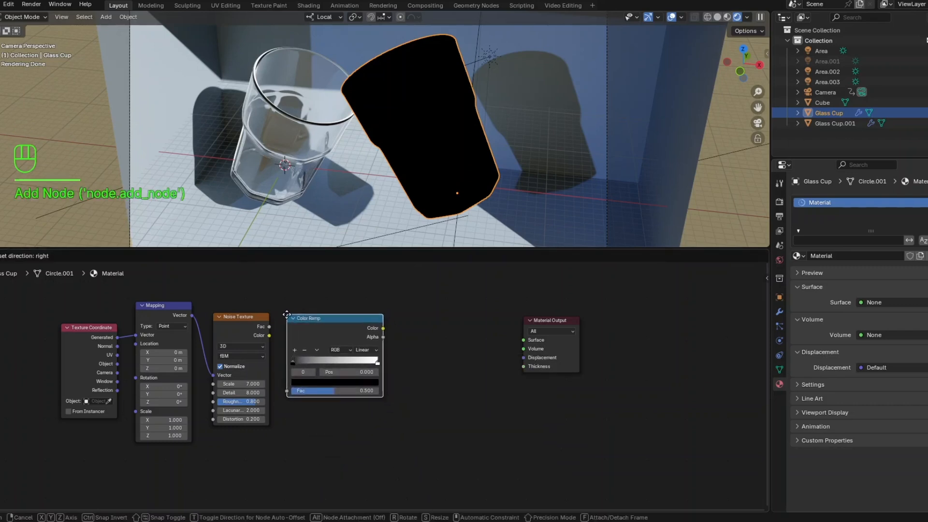
click(283, 315)
- Connect the Noise Texture's Fac output to the Color Ramp's Fac input and set the black stop to about 0.495 and the white stop to about 0.955
scroll(286, 348, up, 3)
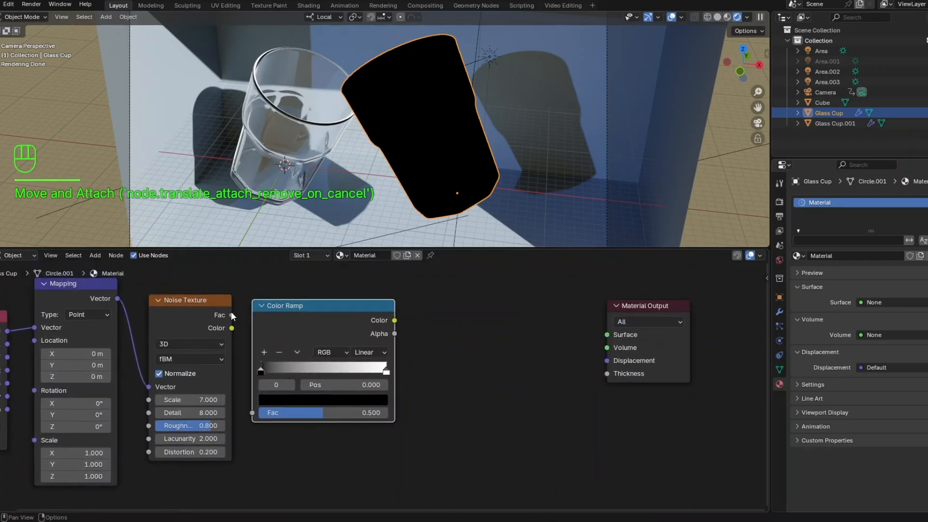
drag(231, 314, 248, 421)
drag(261, 370, 326, 375)
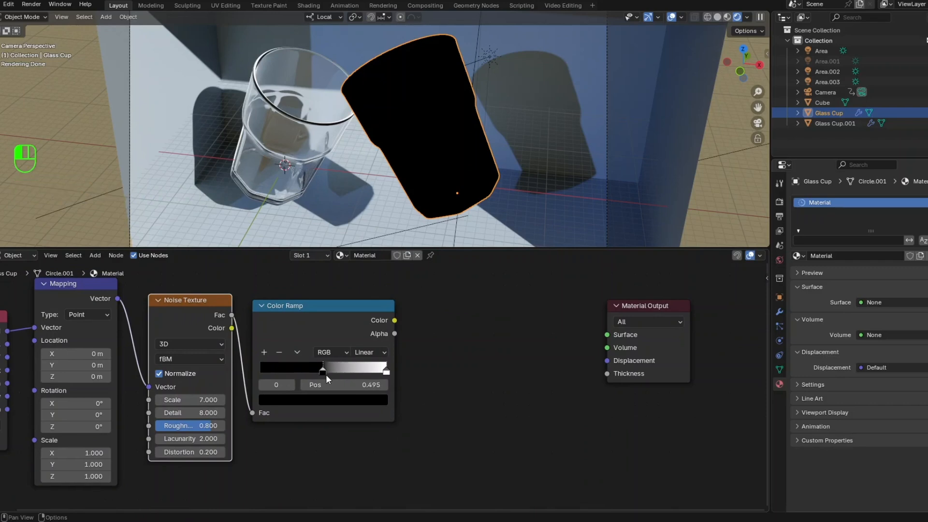
drag(387, 372, 380, 371)
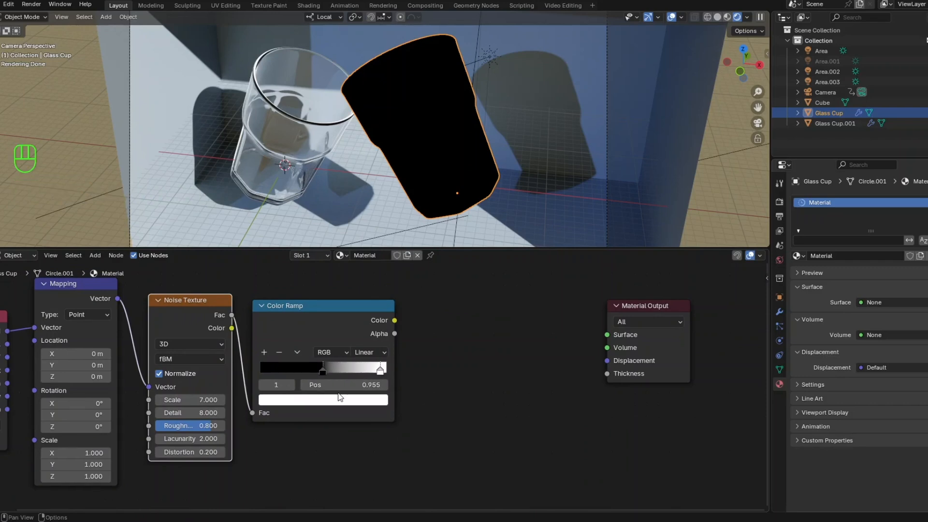
- Duplicate the Color Ramp node and place the copy directly below the original
scroll(340, 397, down, 1)
scroll(350, 430, down, 1)
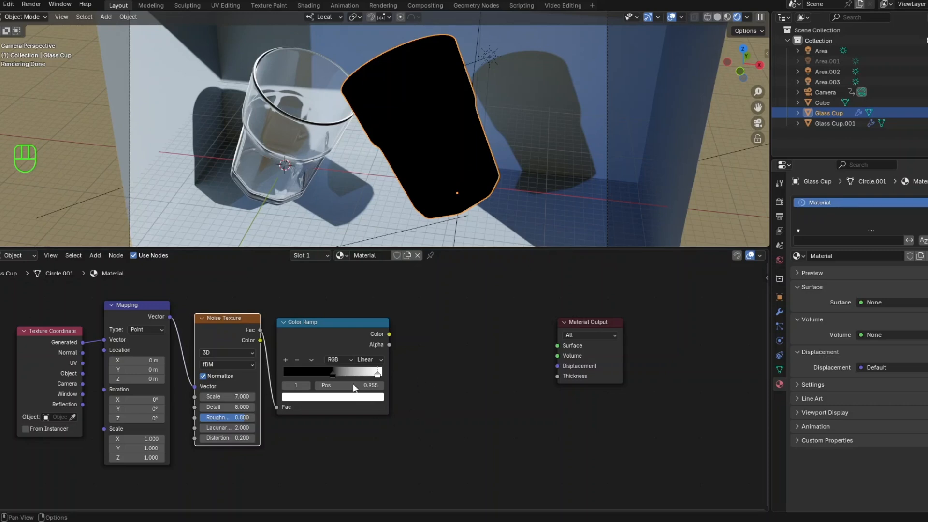
click(337, 325)
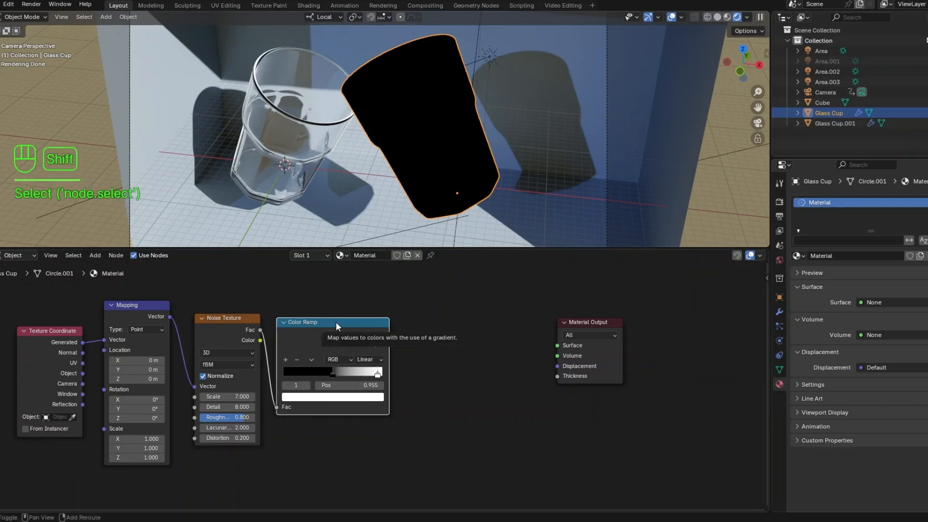
key(shift+d)
click(338, 433)
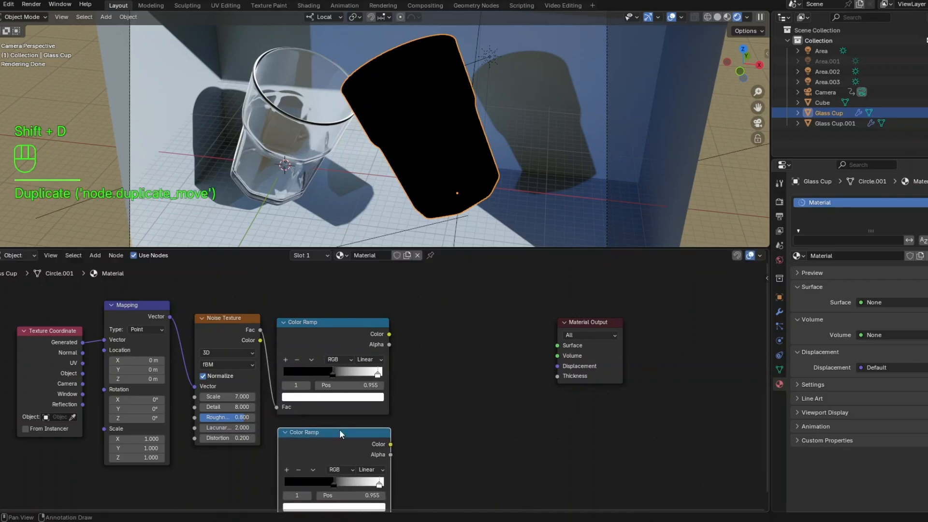
- Connect the Noise Texture's Fac output to the duplicated Color Ramp and move that ramp's black stop to about 0.568
scroll(395, 412, down, 1)
middle_drag(394, 413, 375, 389)
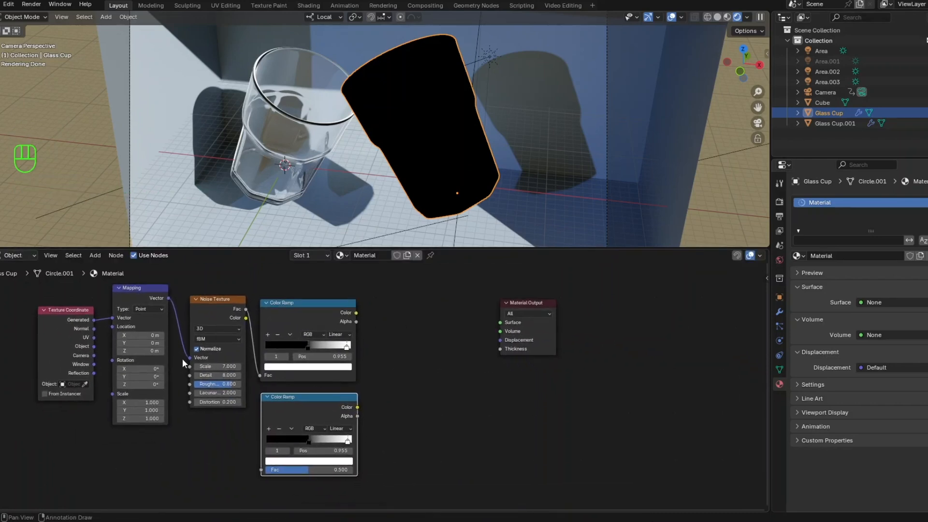
drag(246, 310, 253, 471)
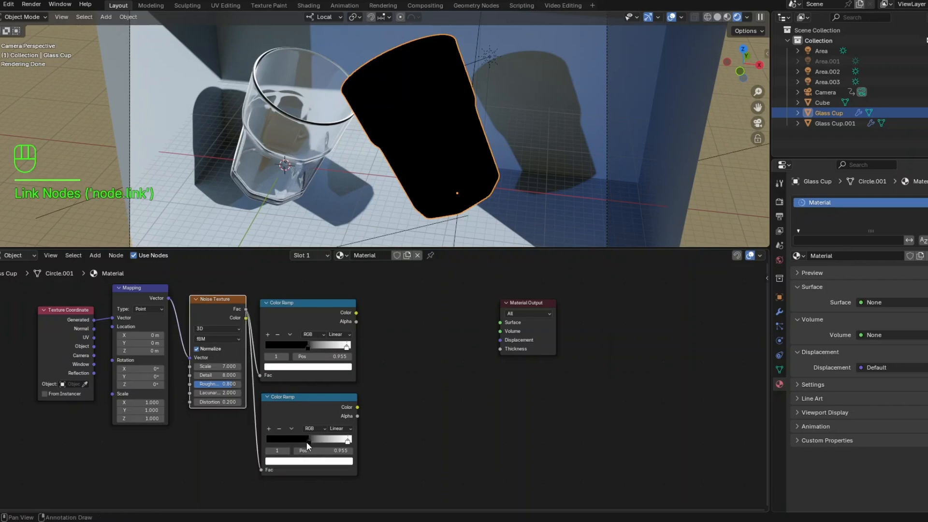
drag(307, 446, 302, 443)
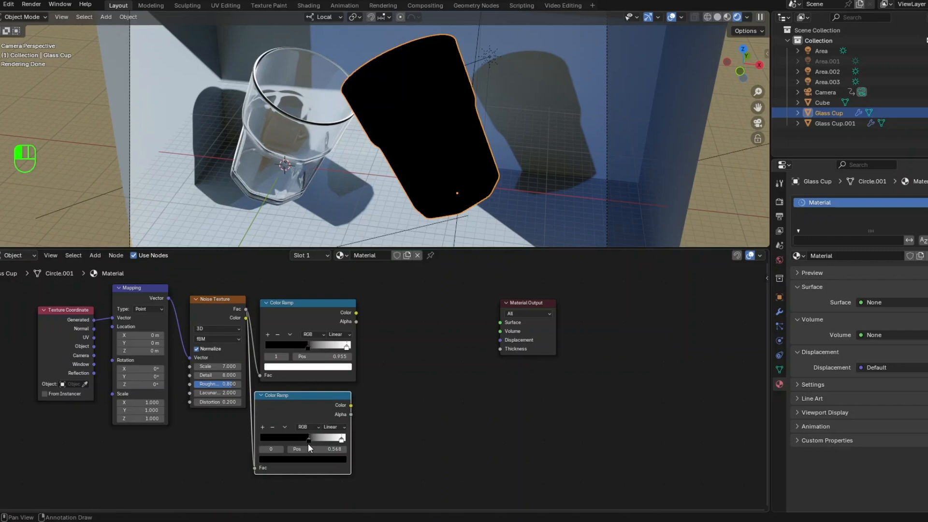
- Add a Bump node and place it beside the lower Color Ramp node
middle_drag(439, 427, 342, 456)
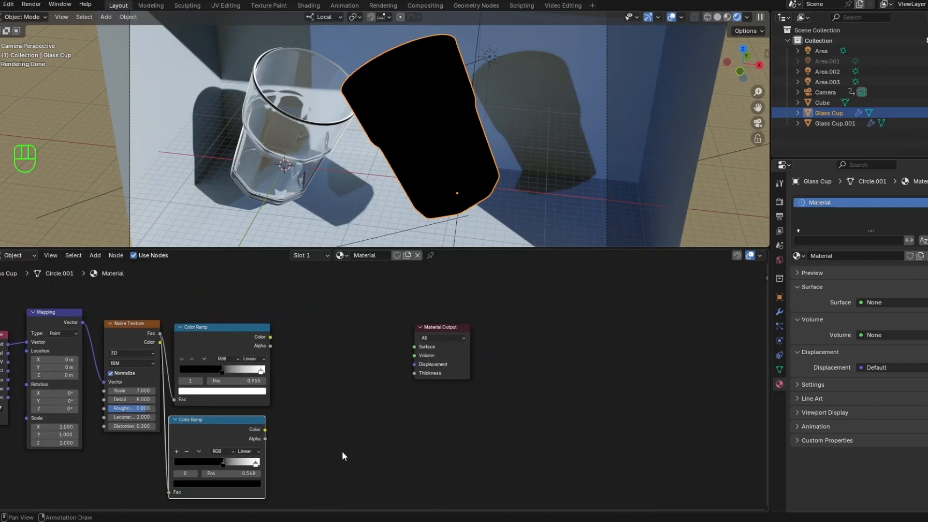
key(shift+a)
click(326, 393)
text(bump)
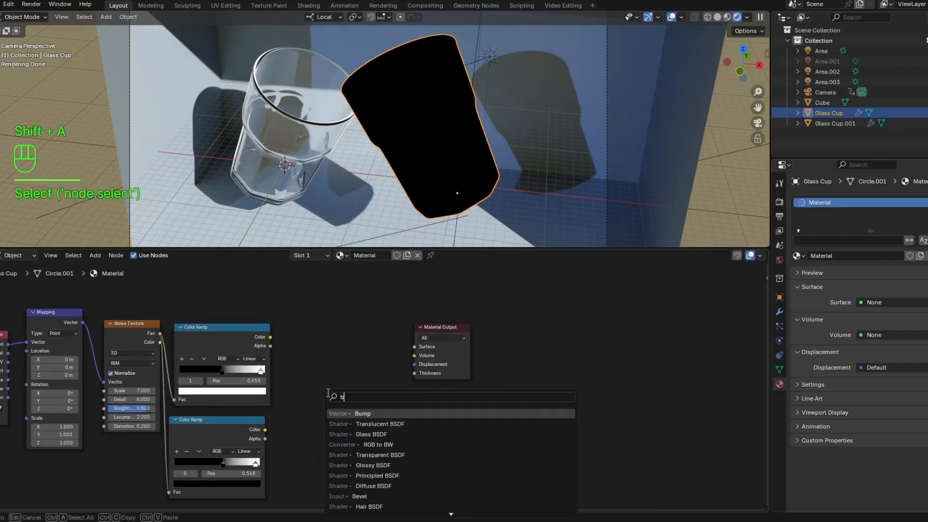
click(342, 413)
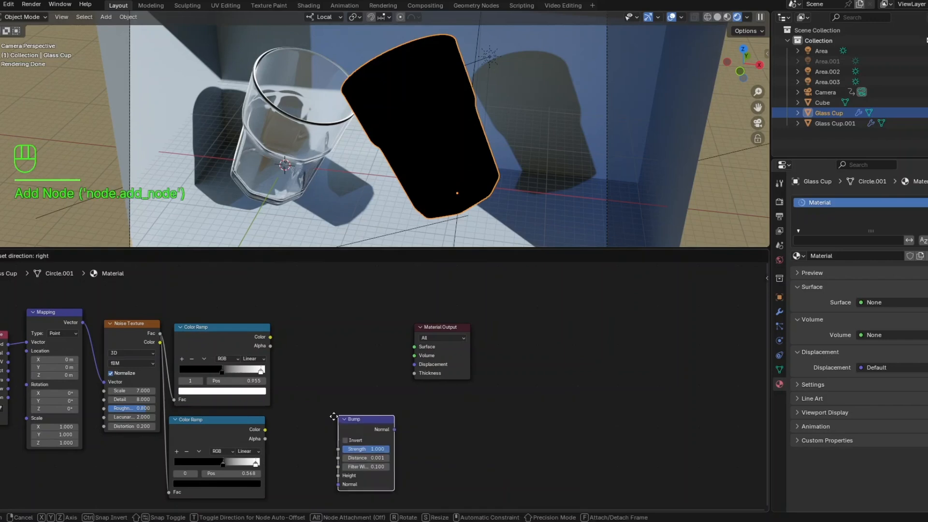
click(286, 428)
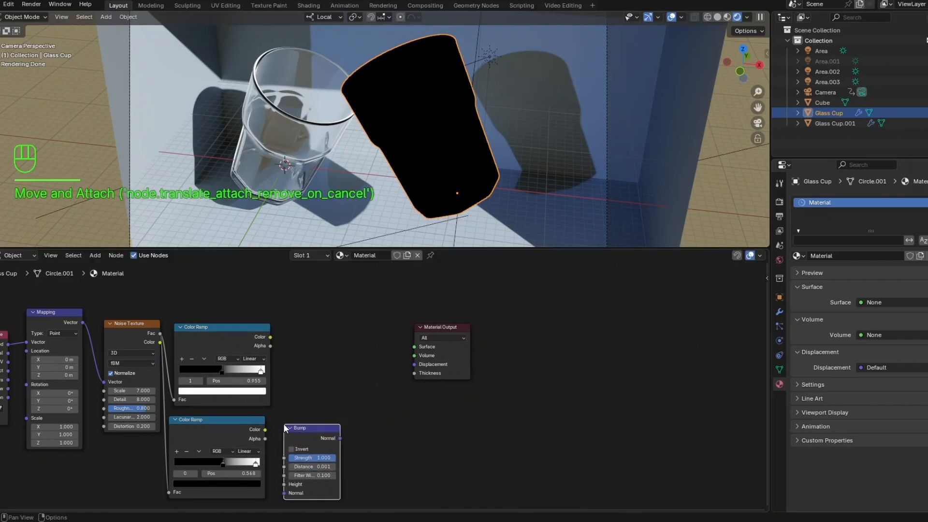
drag(288, 428, 300, 419)
- Align the Bump node with the lower Color Ramp and connect the ramp's Color output to the Bump's Height input
scroll(305, 420, up, 6)
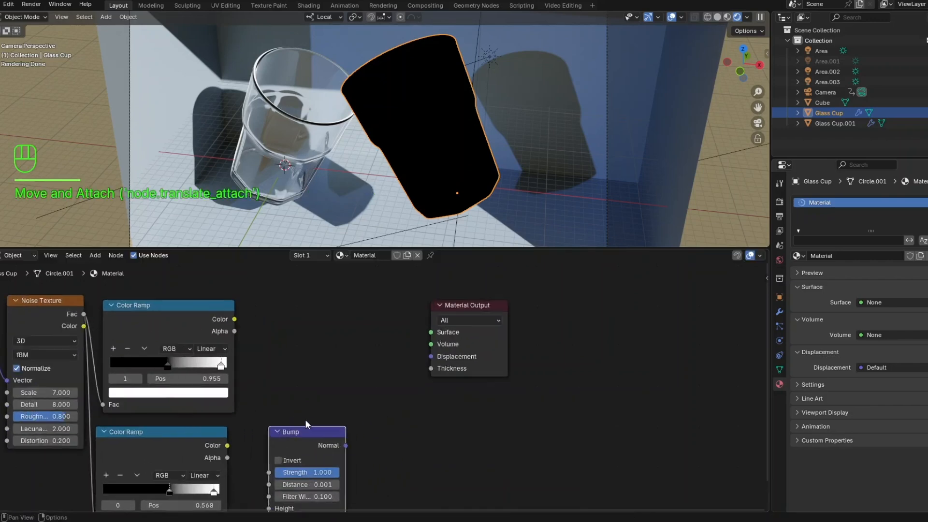
middle_drag(294, 400, 334, 291)
scroll(323, 344, up, 2)
drag(320, 324, 310, 330)
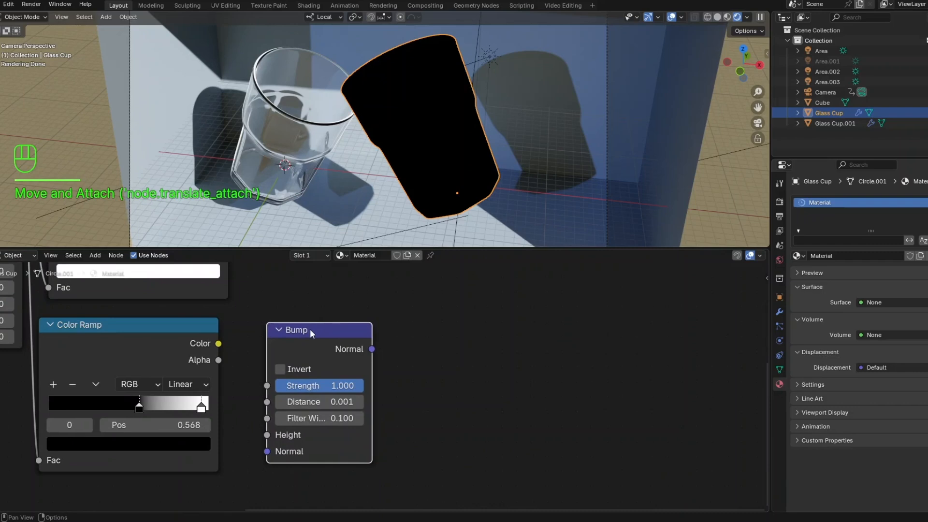
drag(218, 344, 266, 435)
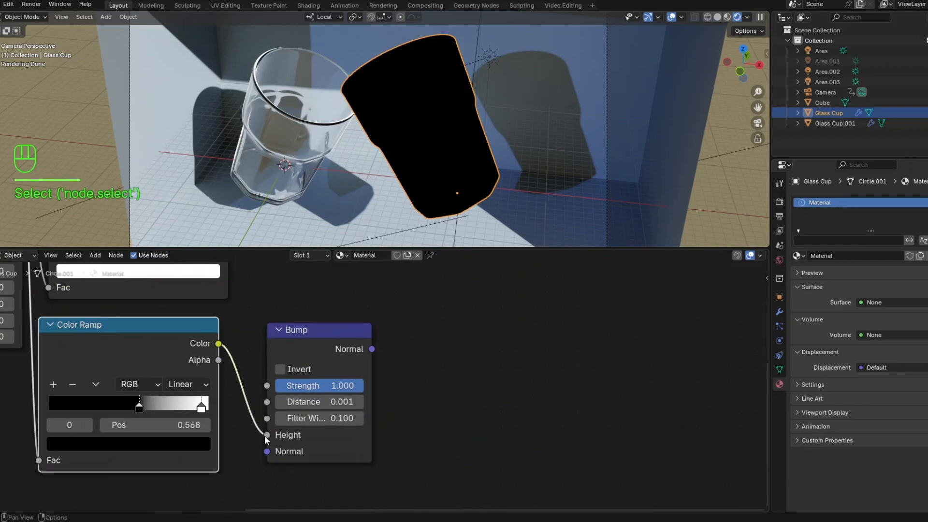
- Set the Bump node's Strength to 0.010
click(310, 385)
click(310, 385)
key(BackSpace)
key(BackSpace)
key(BackSpace)
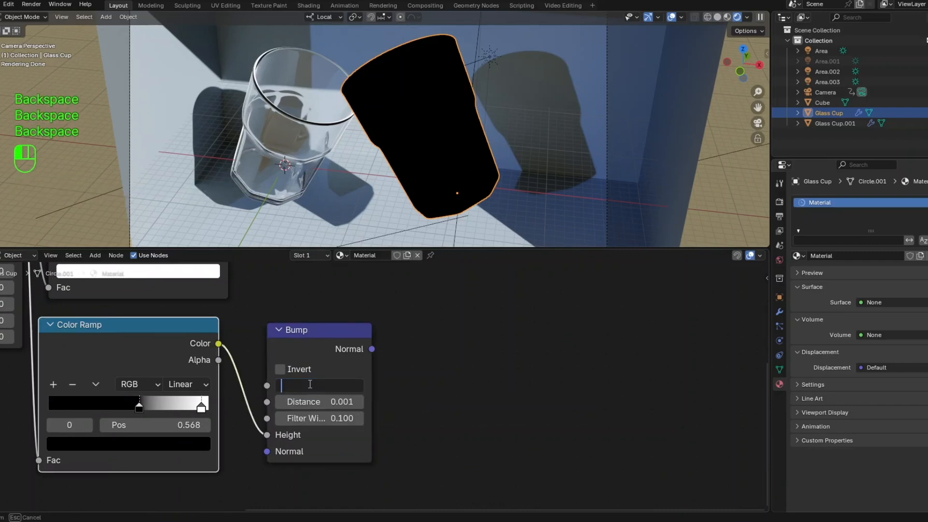
text(0.010)
key(Return)
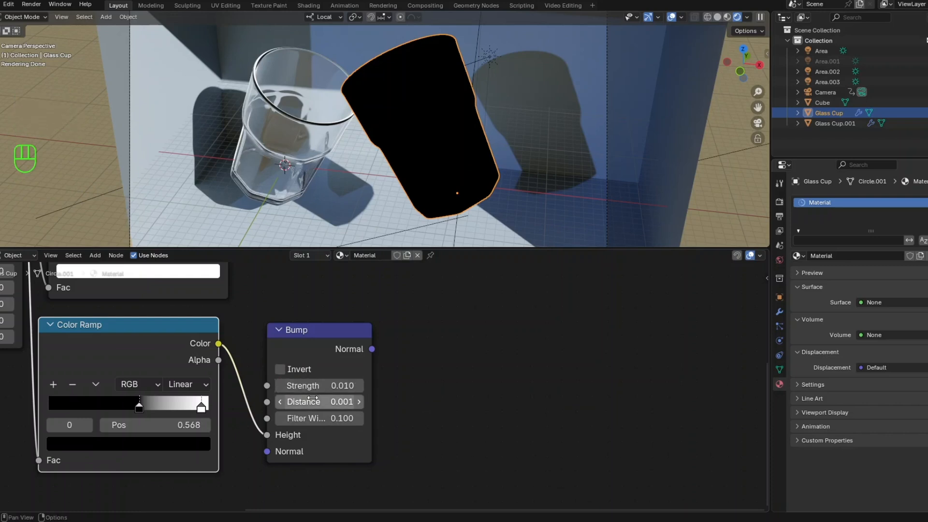
- Move the Material Output node farther away from the Color Ramps to make room for shader nodes
scroll(410, 395, down, 2)
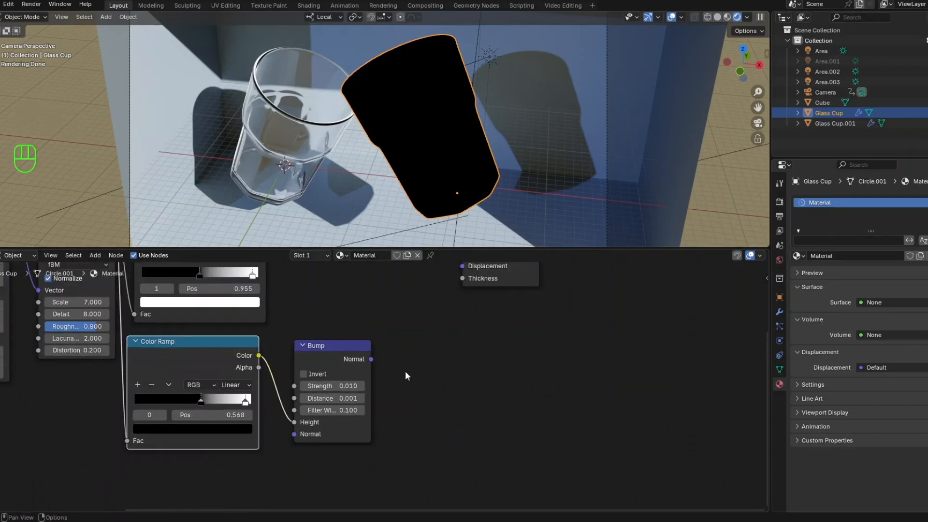
middle_drag(405, 370, 292, 444)
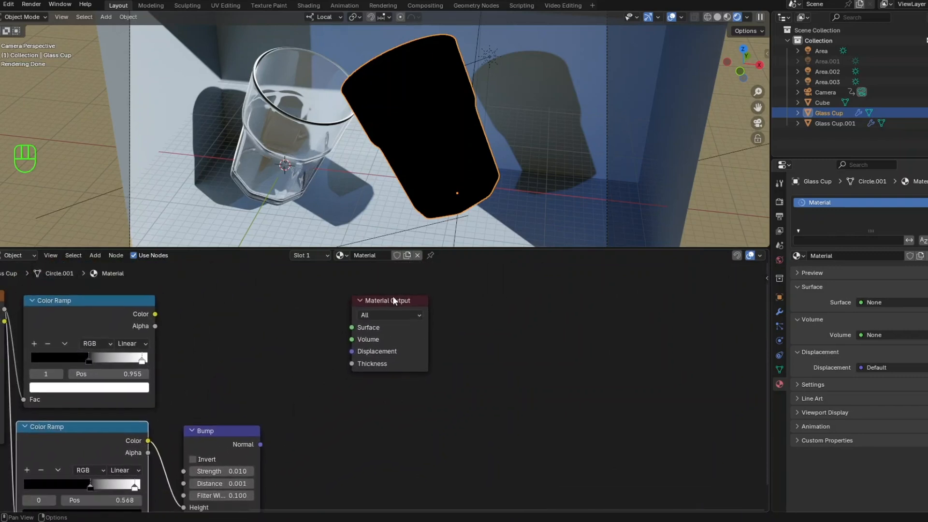
drag(394, 301, 626, 299)
- Add a Glass BSDF node beside the upper Color Ramp and connect the ramp's Color output to its Roughness input
key(shift+a)
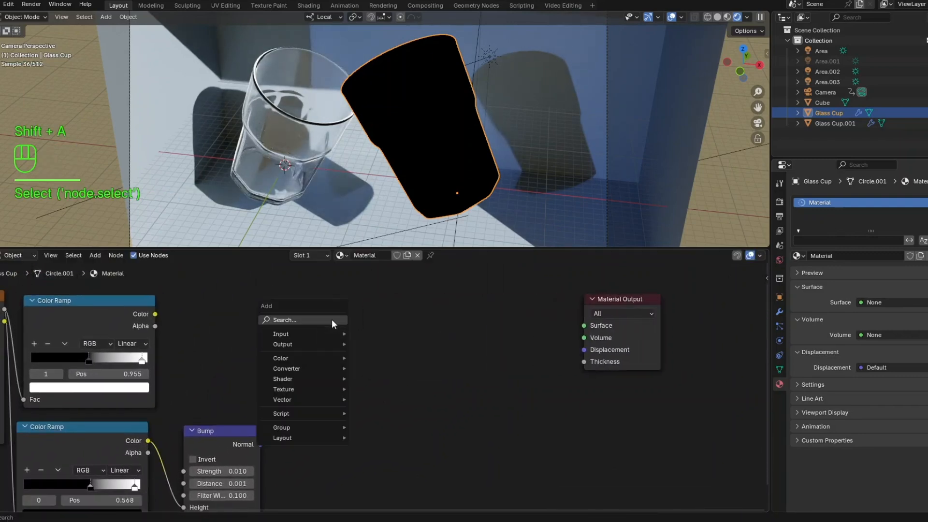
text(glass)
click(348, 340)
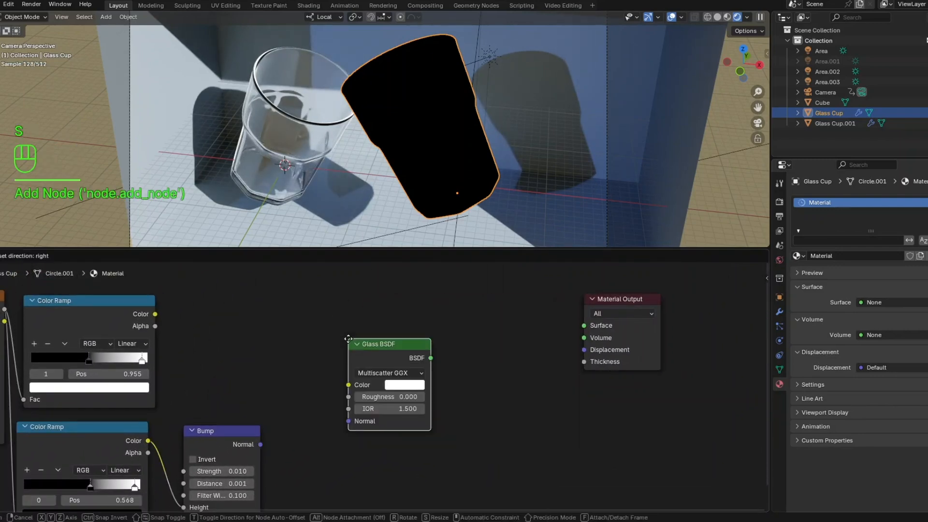
click(297, 302)
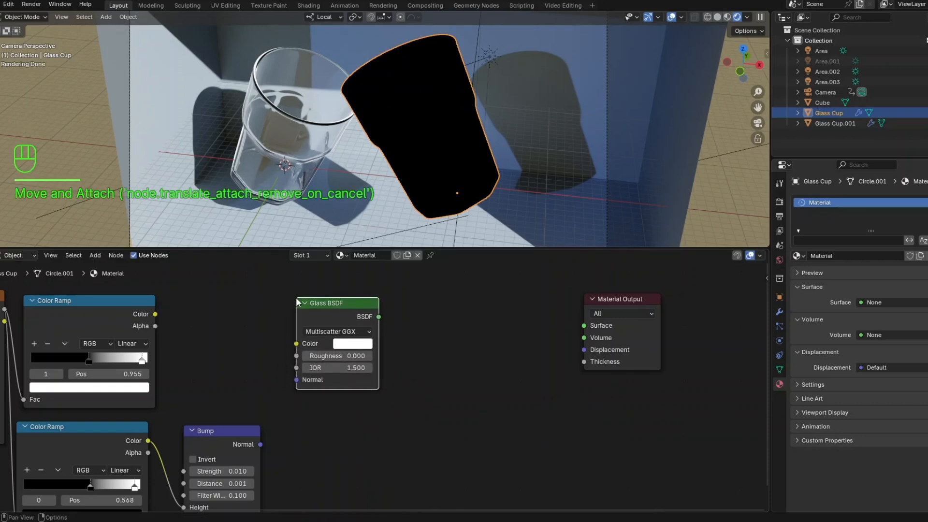
drag(155, 314, 297, 356)
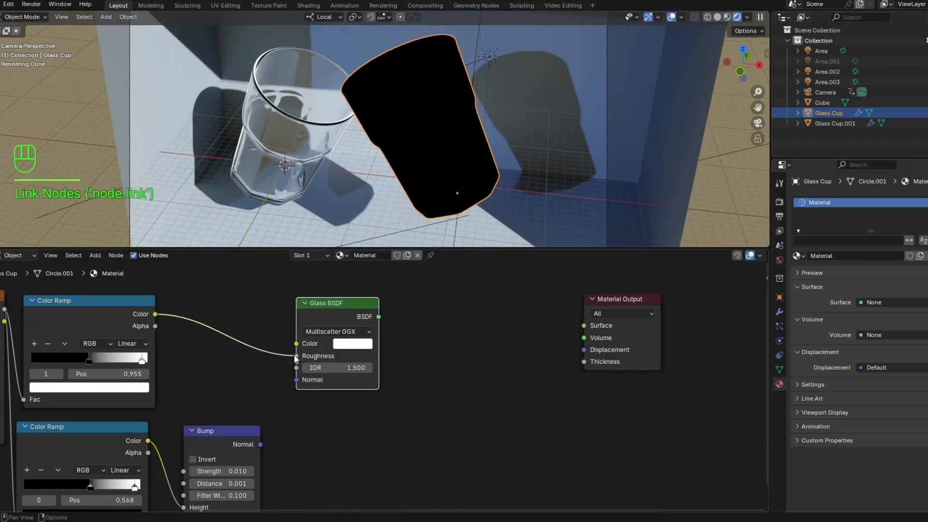
click(319, 368)
click(434, 371)
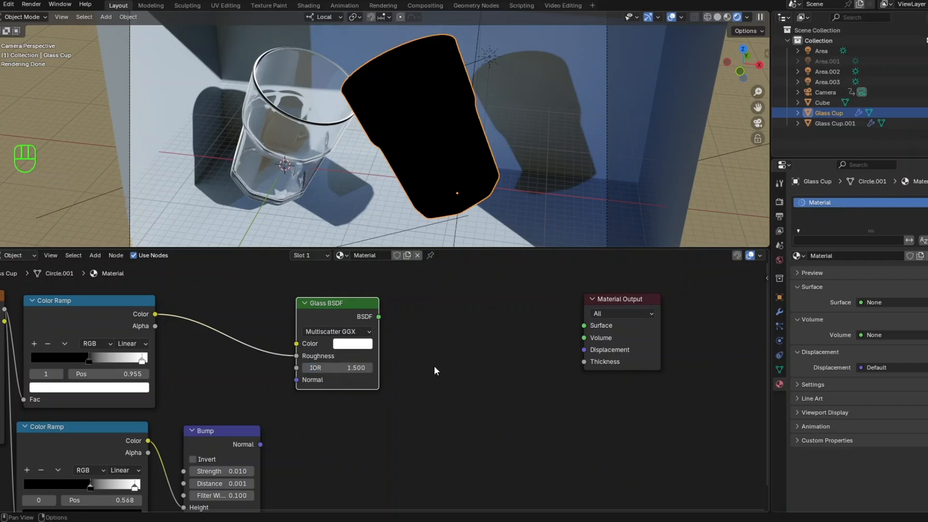
- Add a Translucent BSDF node and place it below the Glass BSDF, beside the Bump node
click(376, 425)
key(shift+a)
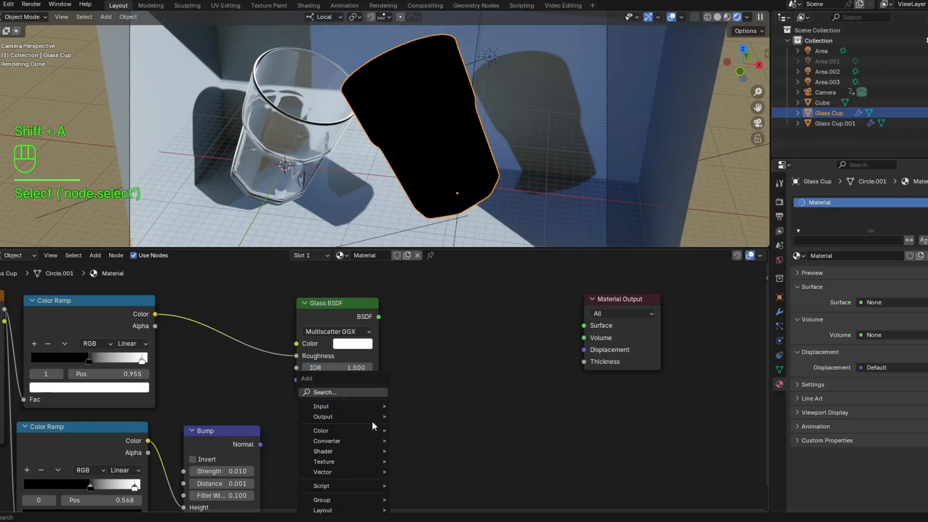
click(367, 393)
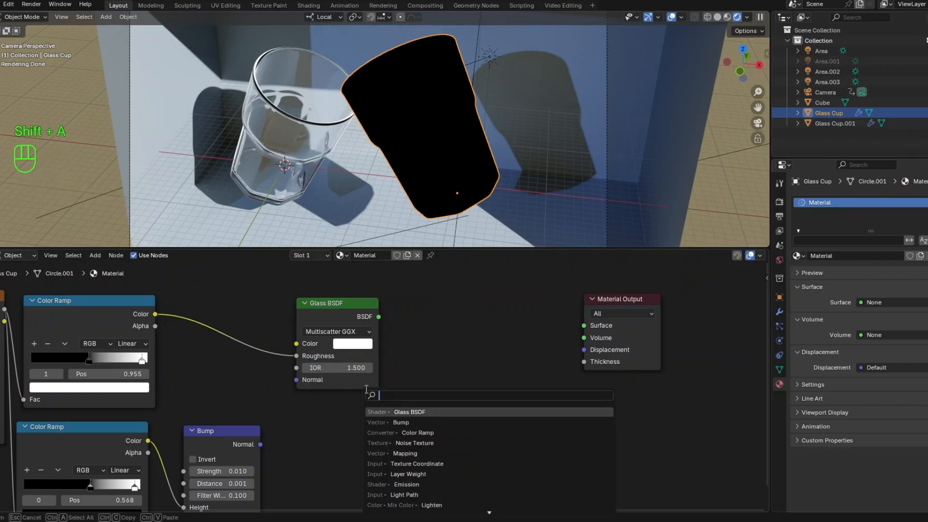
text(trans)
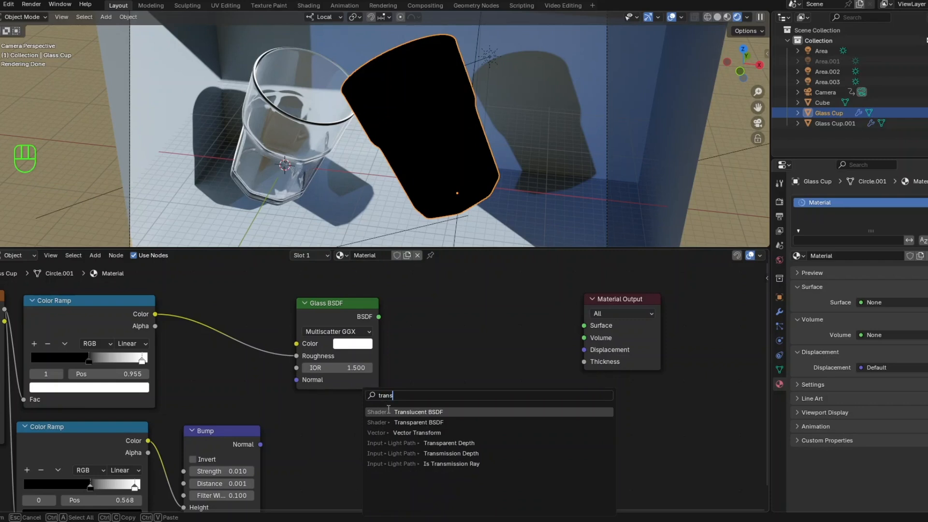
click(389, 411)
click(293, 411)
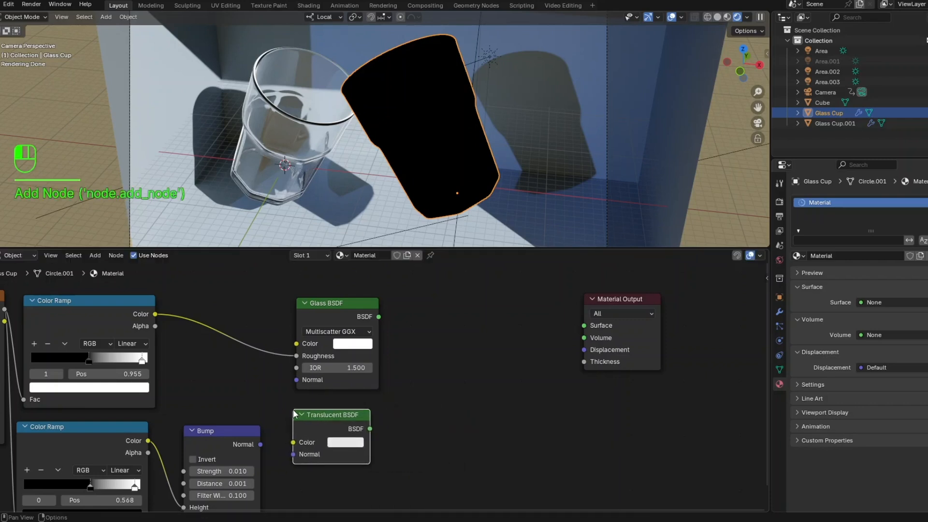
- Connect the Bump node's Normal output to the Glass BSDF's Normal input and align the Translucent BSDF under the Glass BSDF
click(260, 447)
drag(274, 397, 295, 380)
scroll(341, 377, down, 3)
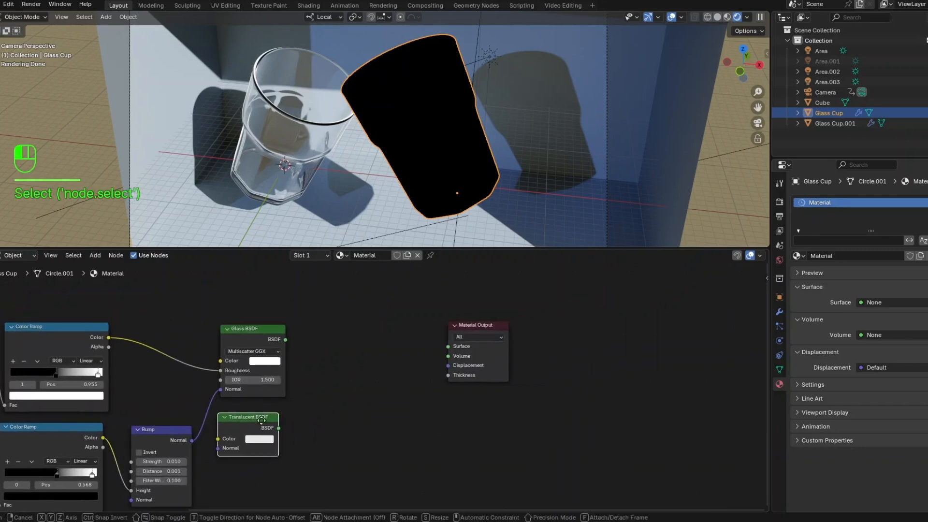
drag(248, 417, 254, 415)
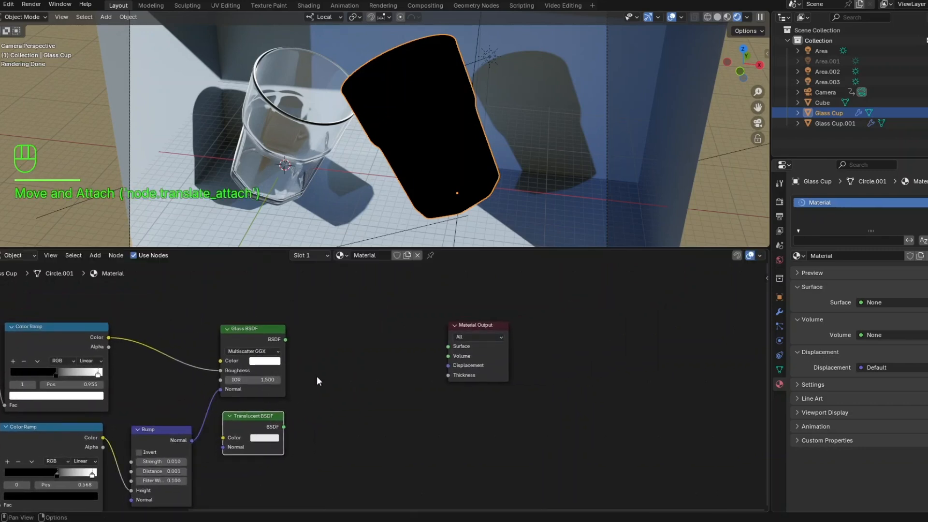
- Move the Material Output node farther away and add a Mix Shader node beside the Glass and Translucent BSDF nodes
middle_drag(317, 378, 242, 419)
drag(379, 361, 512, 366)
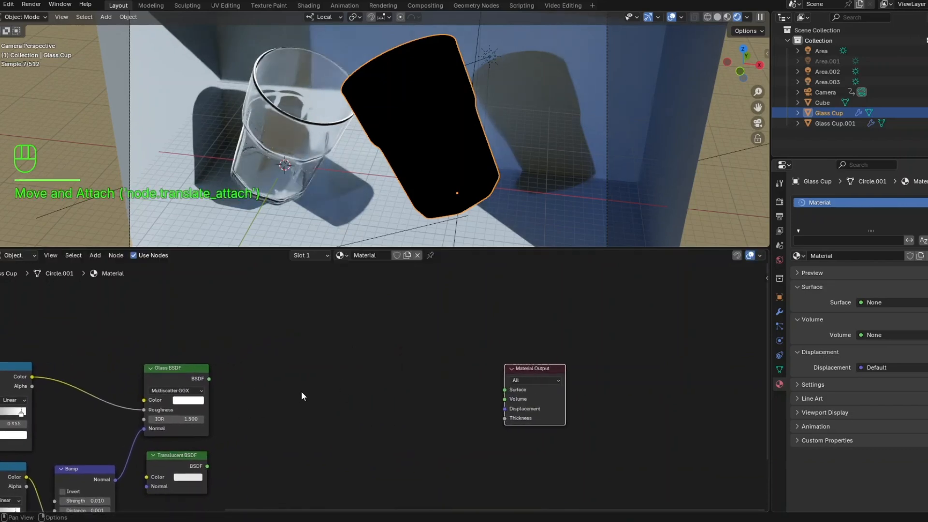
click(296, 392)
key(shift+a)
click(293, 392)
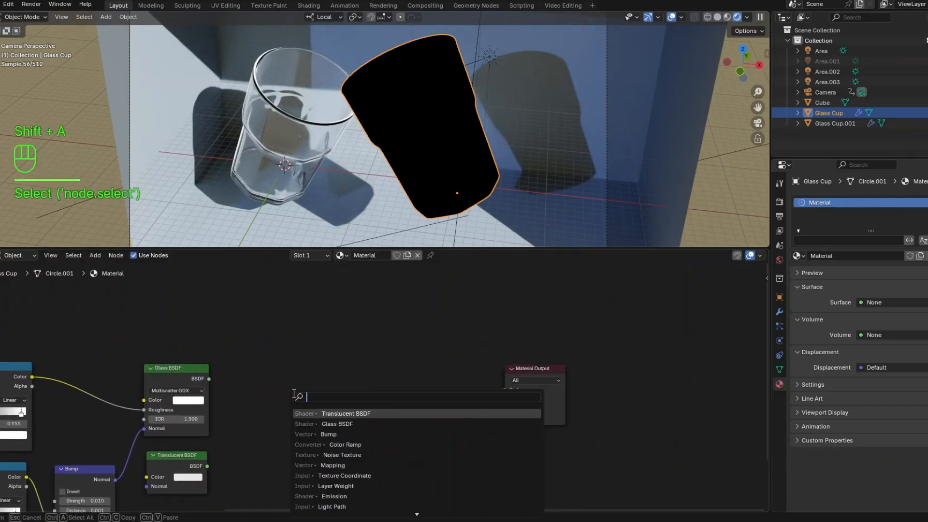
text(mix)
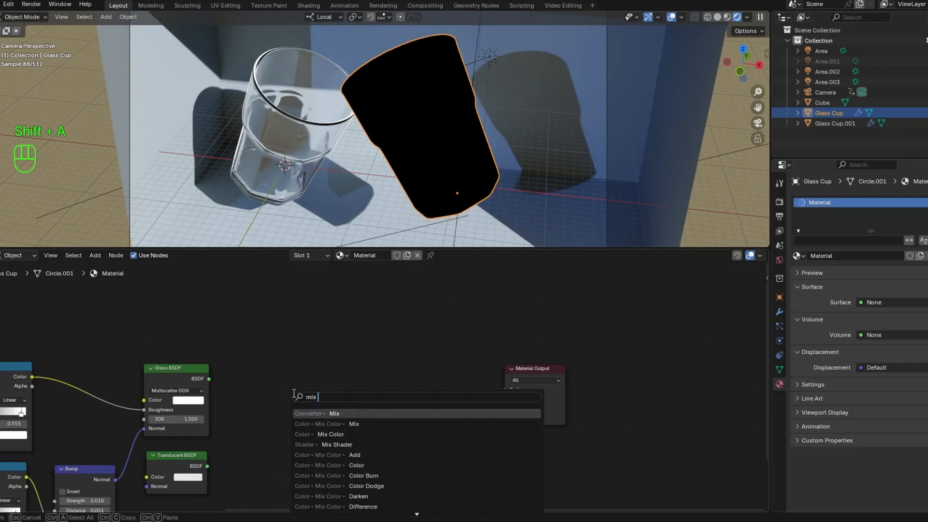
text( shade)
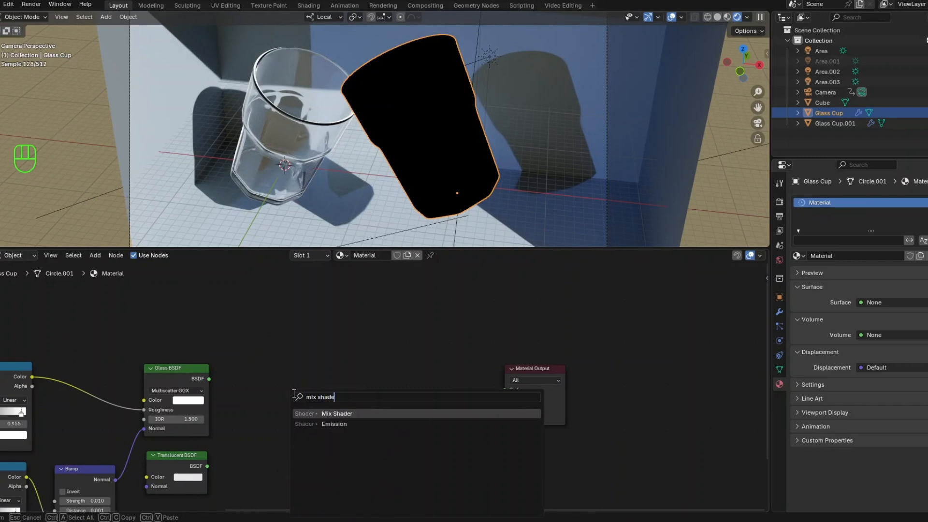
click(332, 413)
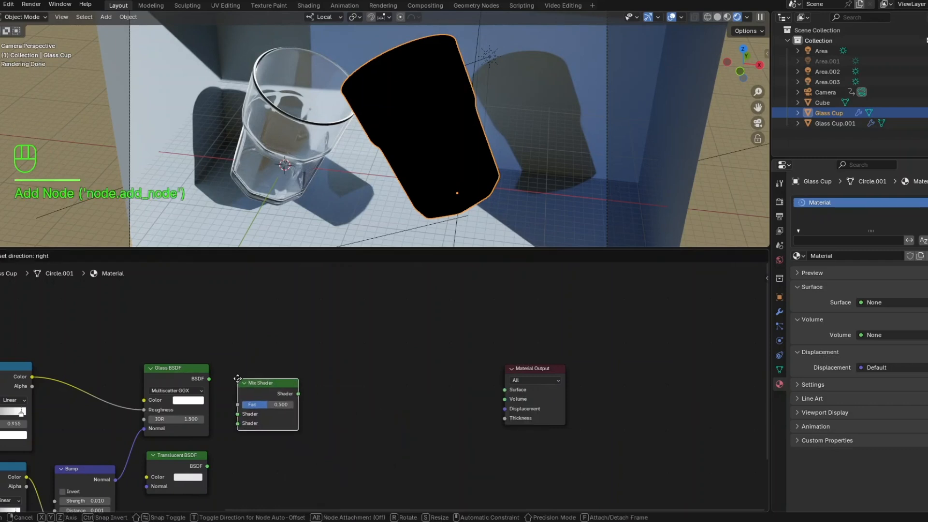
click(253, 388)
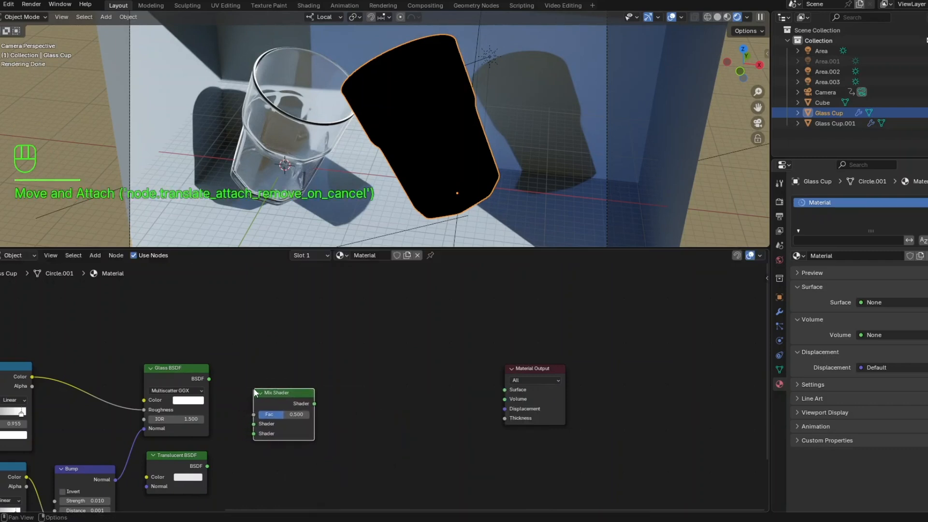
- Connect the Glass BSDF to the Mix Shader's first Shader input and the Translucent BSDF to its second
click(209, 380)
drag(209, 379, 253, 424)
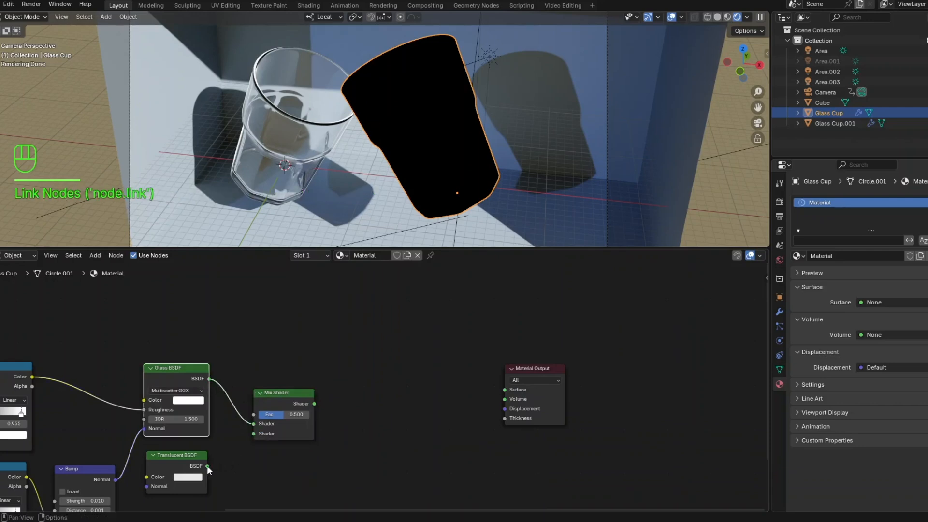
drag(207, 466, 225, 454)
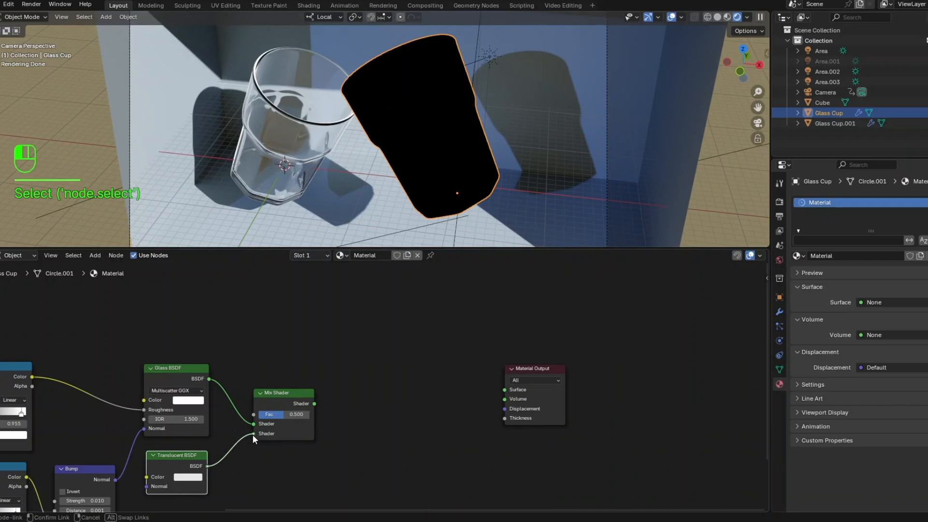
drag(252, 434, 252, 434)
- Reposition the Material Output node and add a Layer Weight node above the Mix Shader
scroll(298, 408, down, 1)
middle_drag(295, 408, 173, 368)
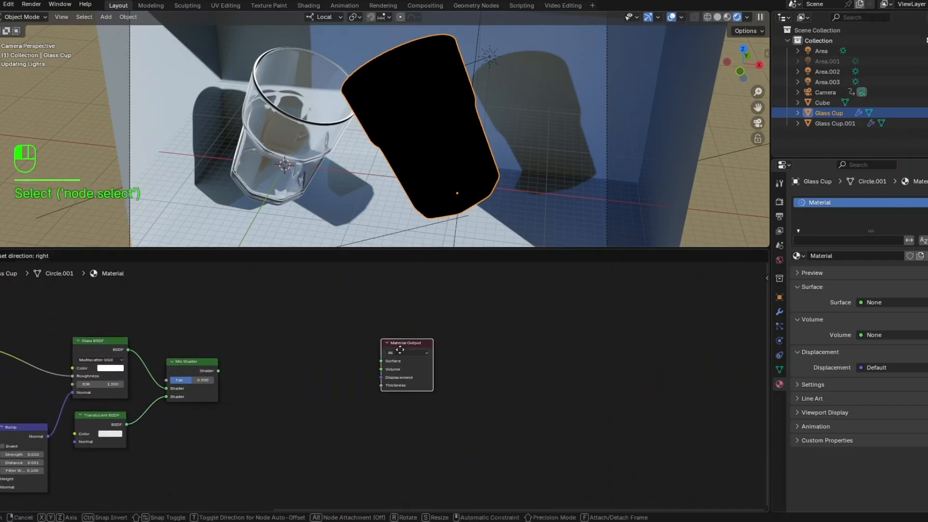
drag(390, 350, 391, 364)
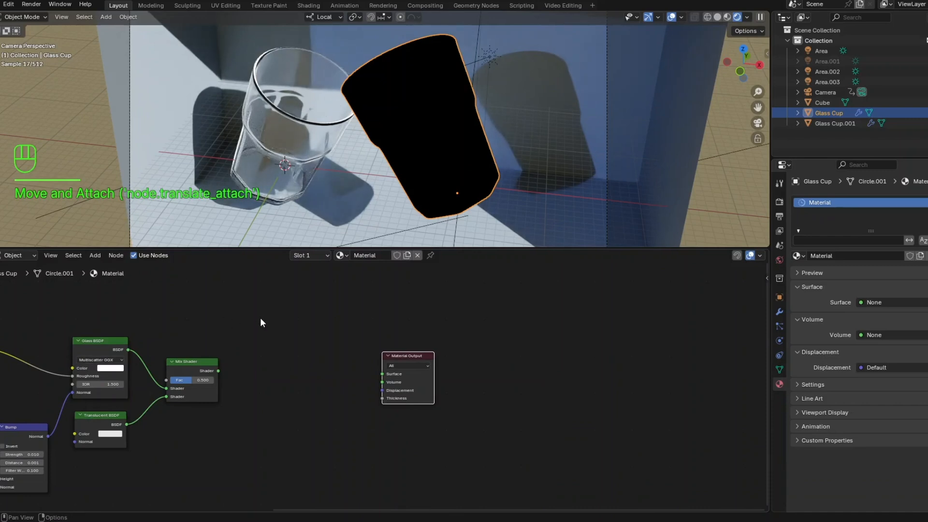
click(281, 329)
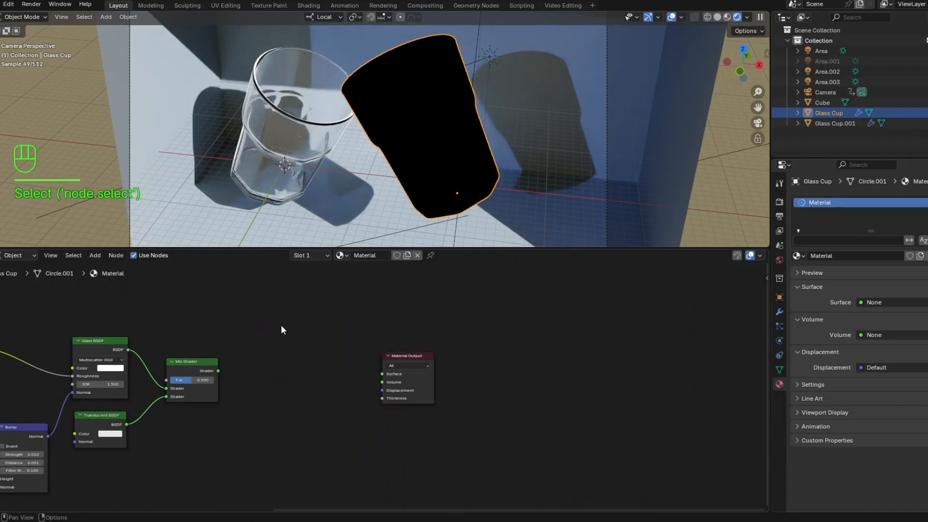
key(shift+a)
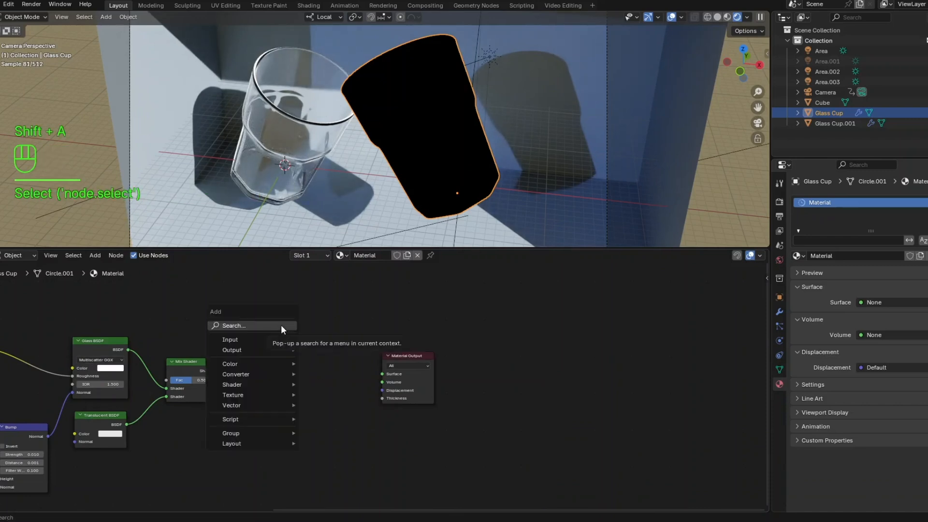
click(281, 326)
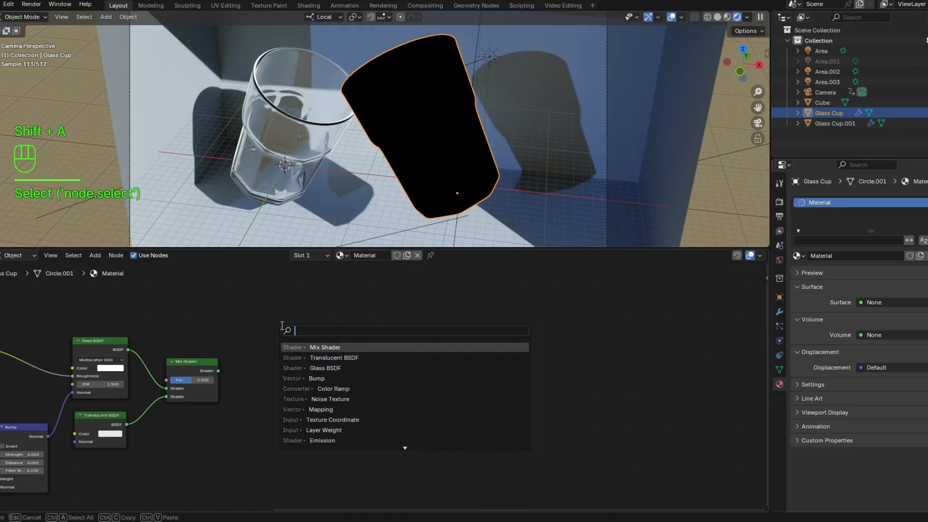
text(layer)
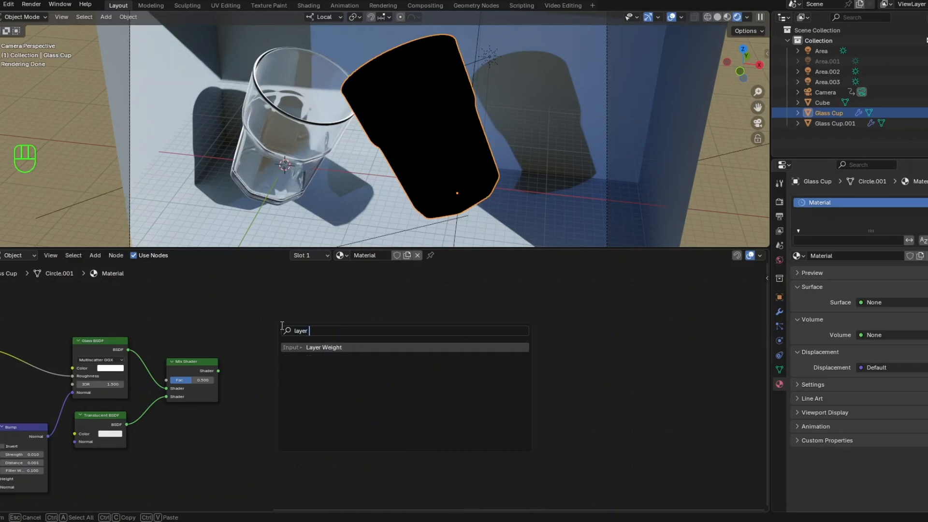
text( wei)
click(301, 347)
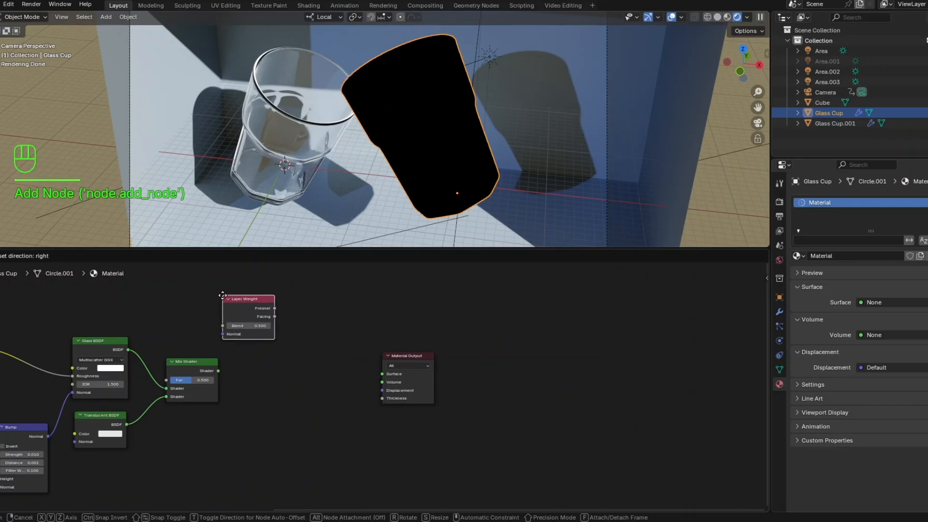
click(224, 295)
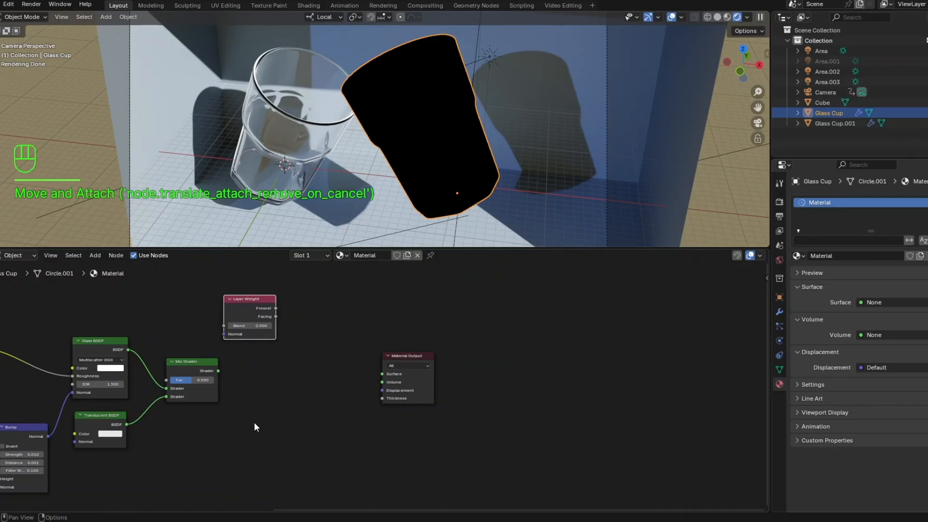
- Add an Emission node and place it below the Mix Shader, under the Layer Weight node
click(254, 441)
key(shift+a)
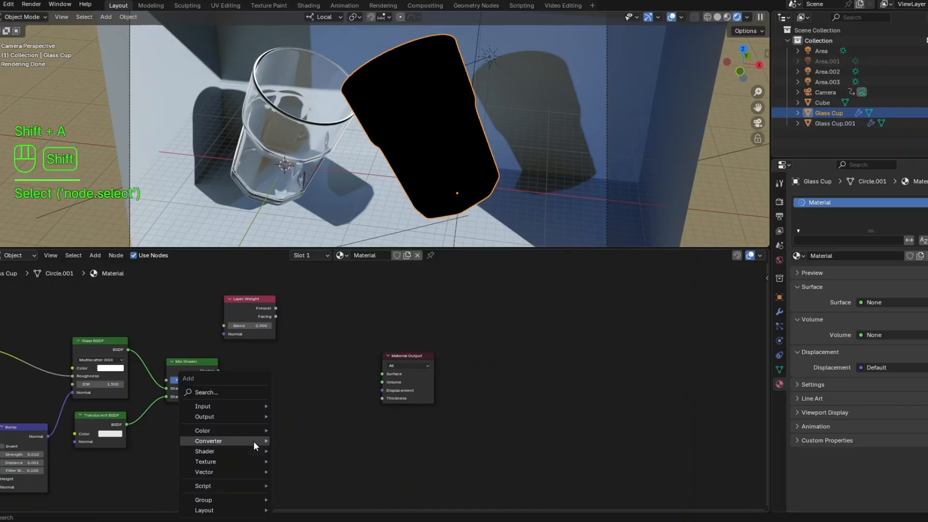
click(245, 392)
text(emissi)
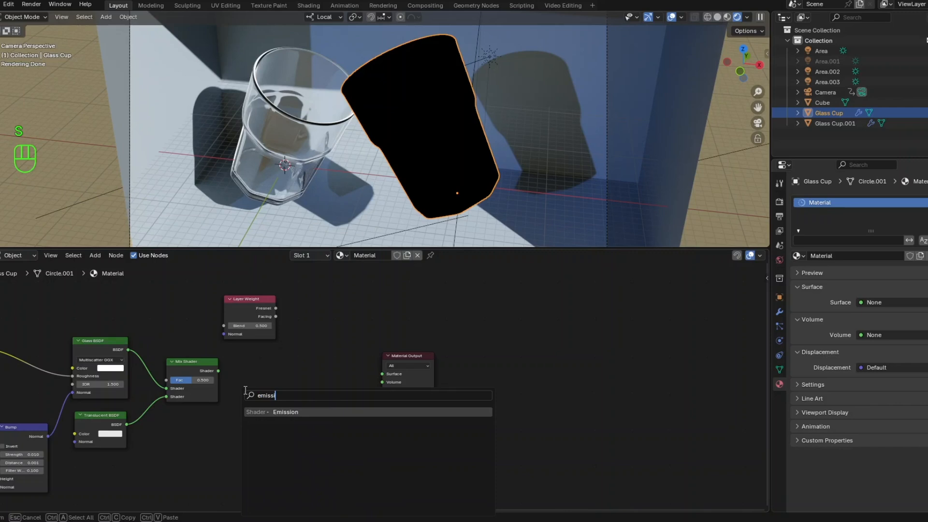
click(273, 412)
click(231, 418)
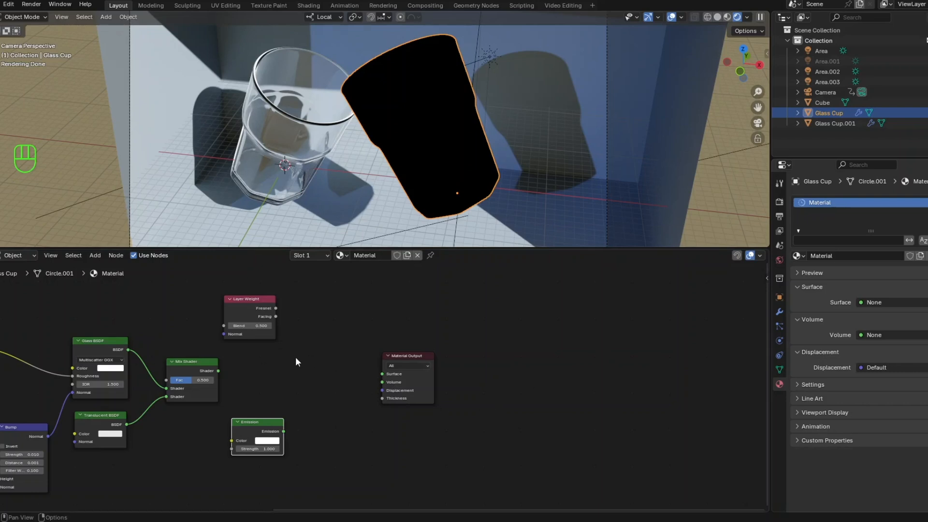
- Duplicate the Mix Shader in front of the Material Output and connect the original's output to the copy's first Shader input
click(205, 361)
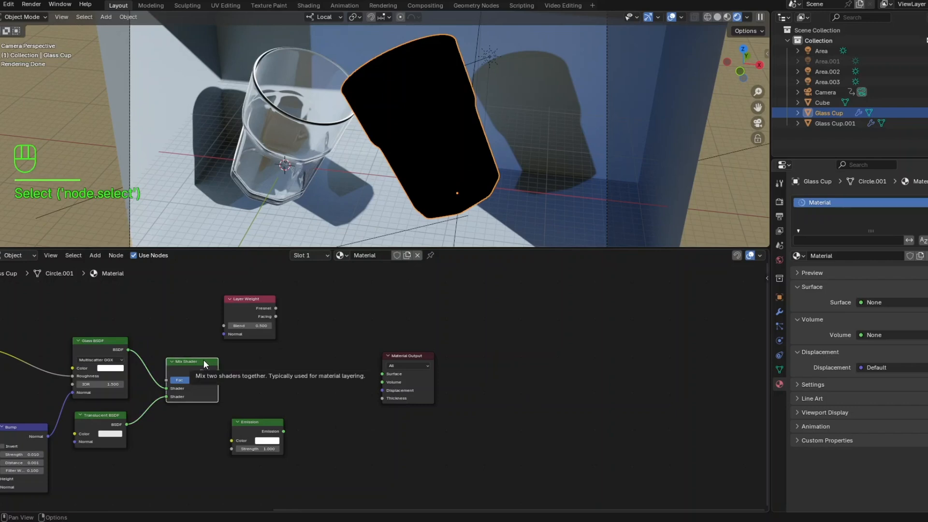
key(shift+d)
click(337, 361)
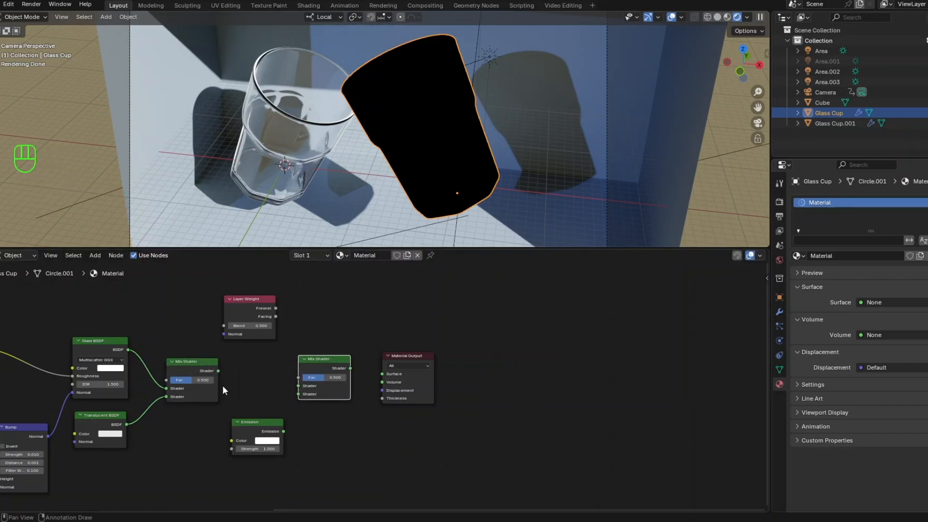
mouse_move(218, 370)
mouse_down()
mouse_move(262, 387)
mouse_move(298, 386)
mouse_up()
- Connect Layer Weight's Fresnel to the second Mix Shader's Fac and Emission to its second Shader input, then shift Material Output away
scroll(286, 379, up, 2)
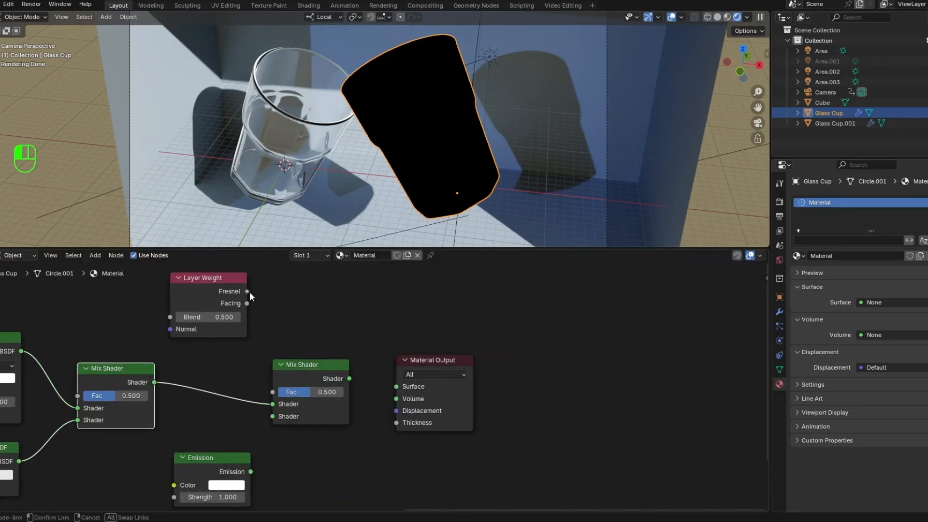
drag(247, 291, 272, 392)
drag(251, 472, 272, 417)
drag(429, 363, 463, 358)
- Add a Light Path node above the Glass BSDF and the first Mix Shader
scroll(377, 365, down, 2)
middle_drag(317, 330, 393, 353)
scroll(393, 357, down, 1)
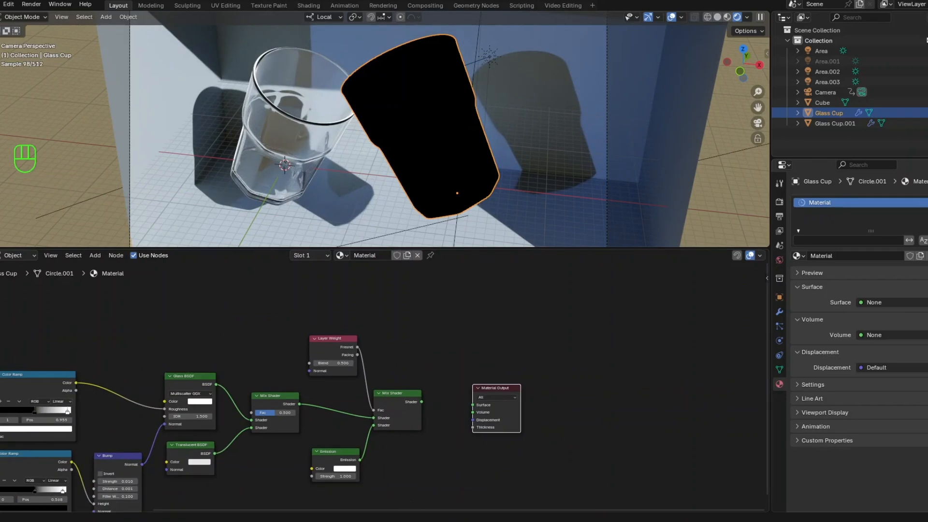
key(shift+a)
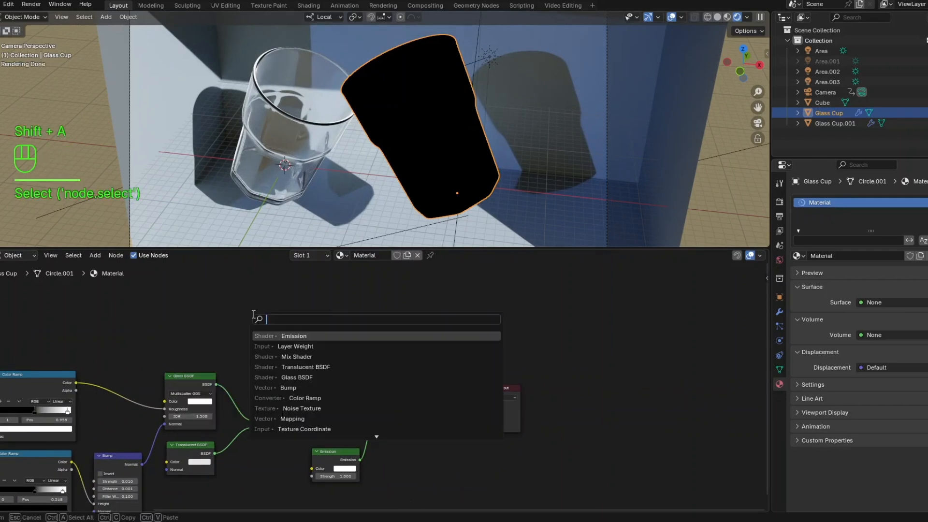
text(light path)
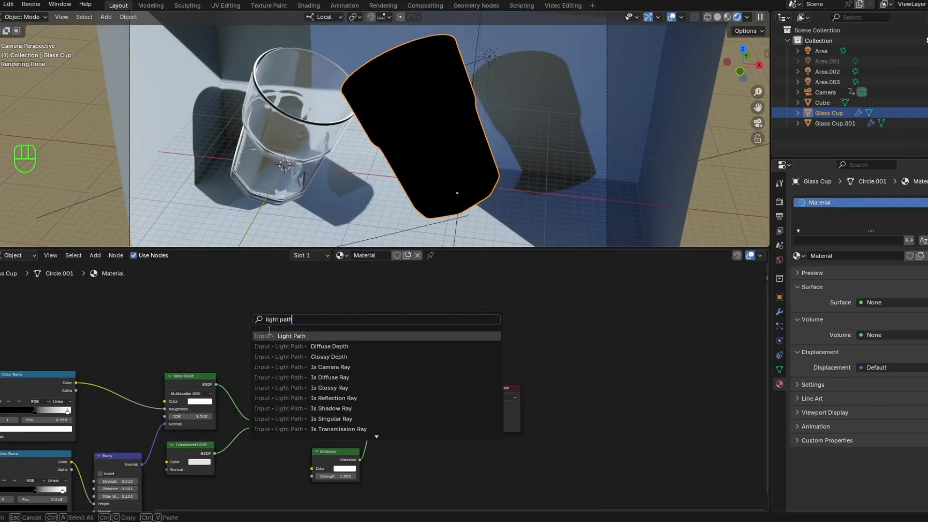
key(Return)
click(217, 330)
scroll(317, 339, down, 3)
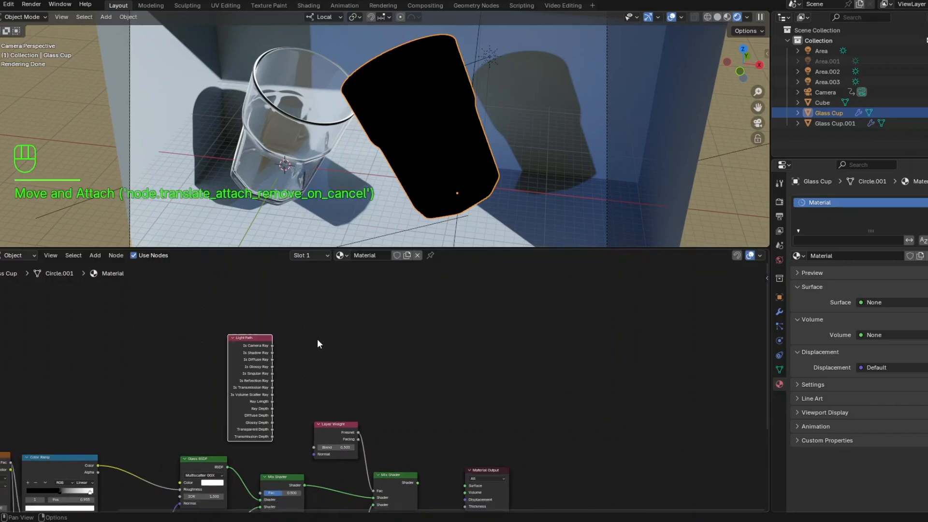
- Connect the Light Path's Is Shadow Ray output to the Fac input of the first Mix Shader
middle_drag(326, 380, 303, 334)
scroll(245, 298, up, 2)
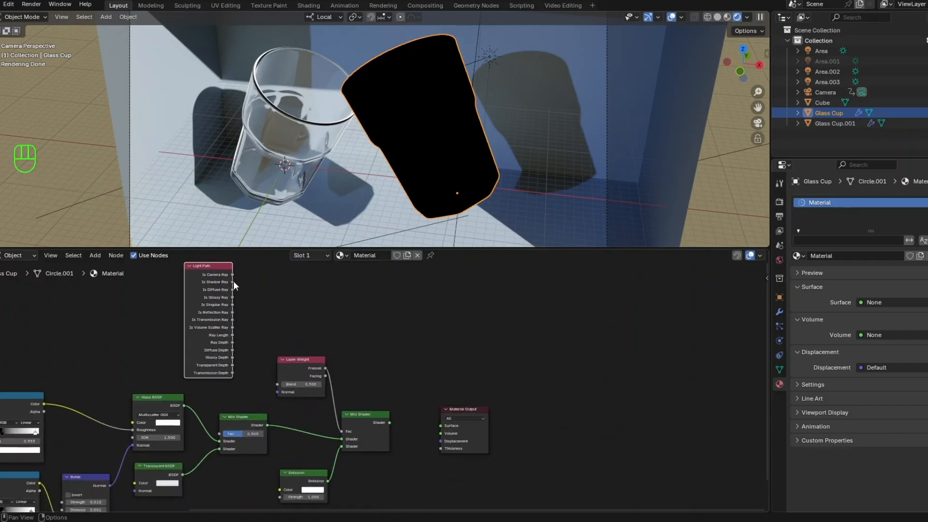
drag(233, 285, 221, 434)
- Connect the second Mix Shader's output to the Material Output's Surface input
scroll(411, 442, up, 2)
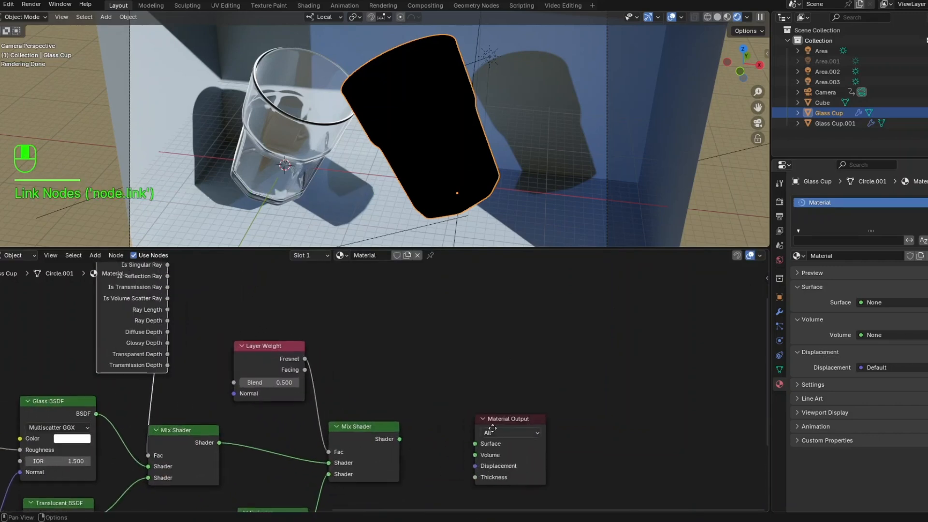
middle_drag(492, 428, 429, 396)
drag(336, 407, 412, 411)
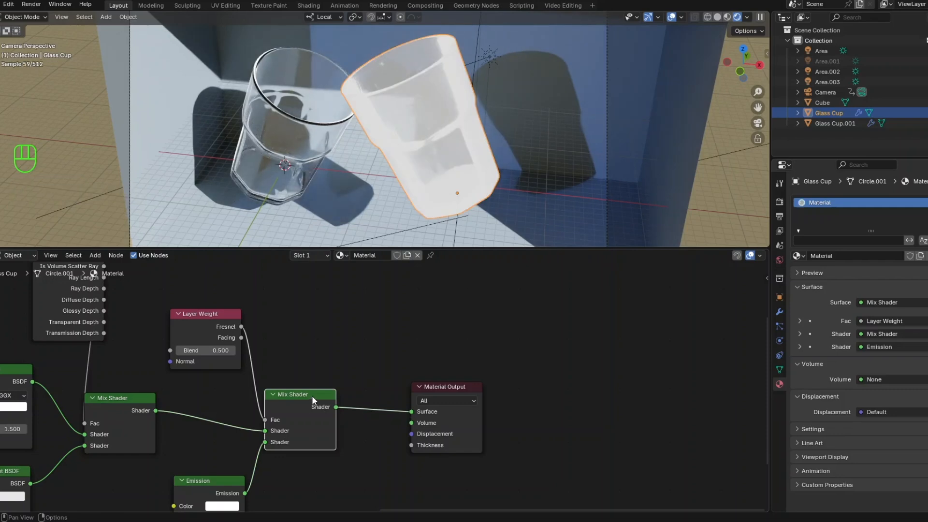
- Move the second Mix Shader closer to the Material Output and set the Layer Weight's Blend to 0.01
drag(311, 400, 358, 395)
scroll(357, 395, down, 2)
middle_drag(317, 367, 455, 347)
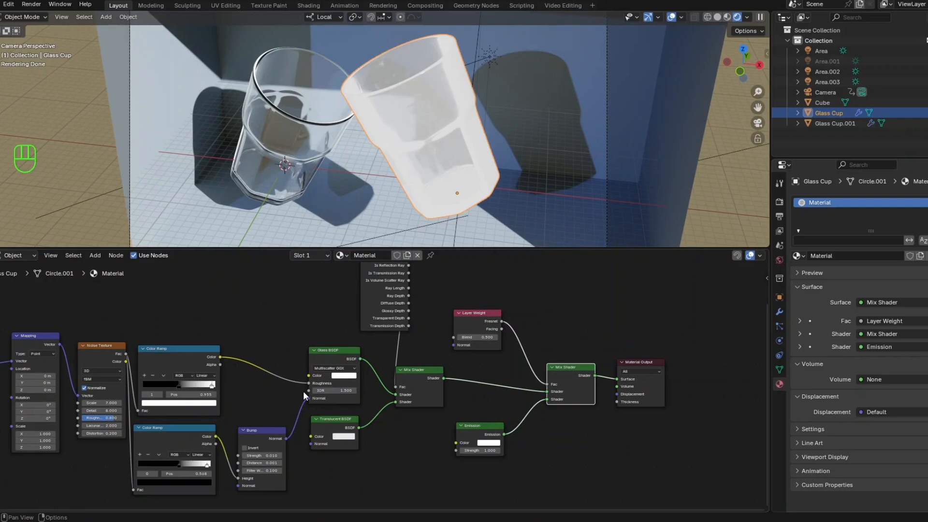
scroll(365, 389, up, 2)
click(531, 314)
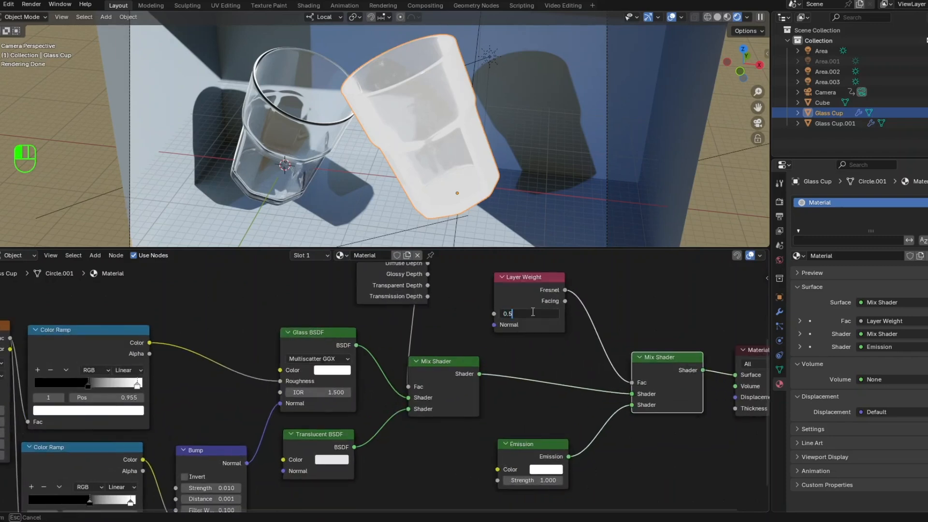
text(0.01)
key(Return)
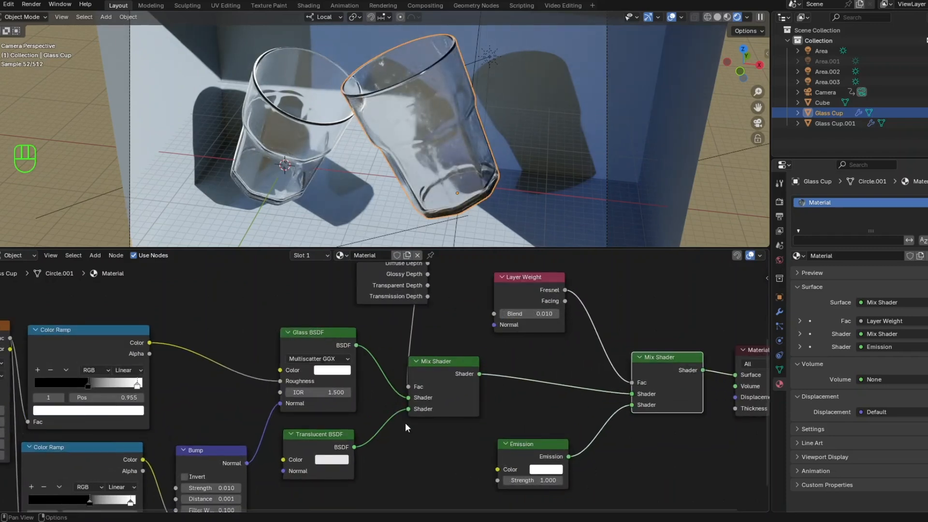
- Shift the black stop of the Color Ramp driving the Glass BSDF's Roughness to position 0.432
middle_drag(230, 419, 293, 412)
drag(149, 376, 138, 378)
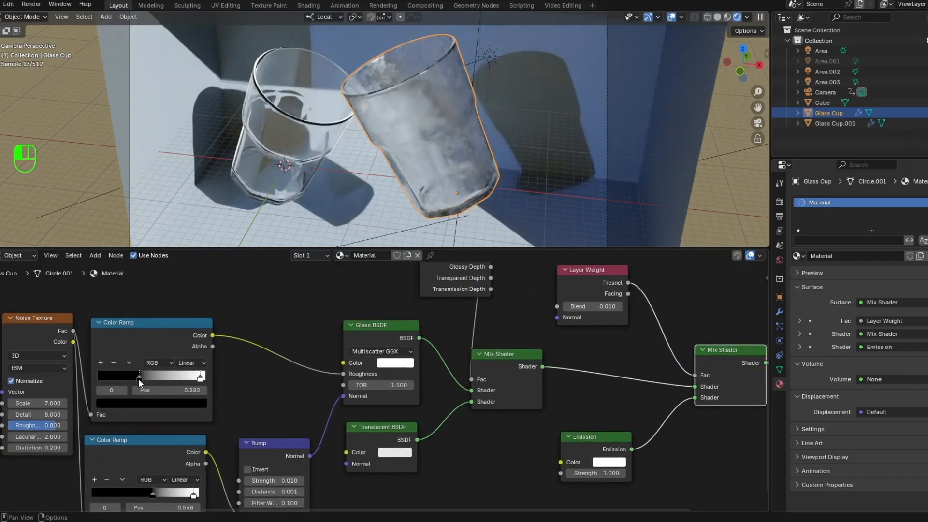
drag(138, 378, 143, 382)
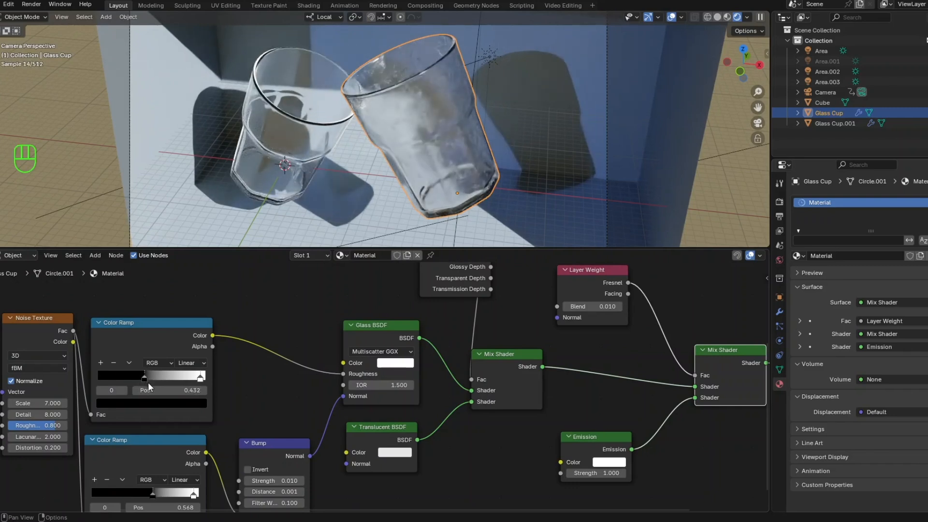
- Shift the black stop of the Color Ramp feeding the Bump node's Height to position 0.436
scroll(452, 162, up, 5)
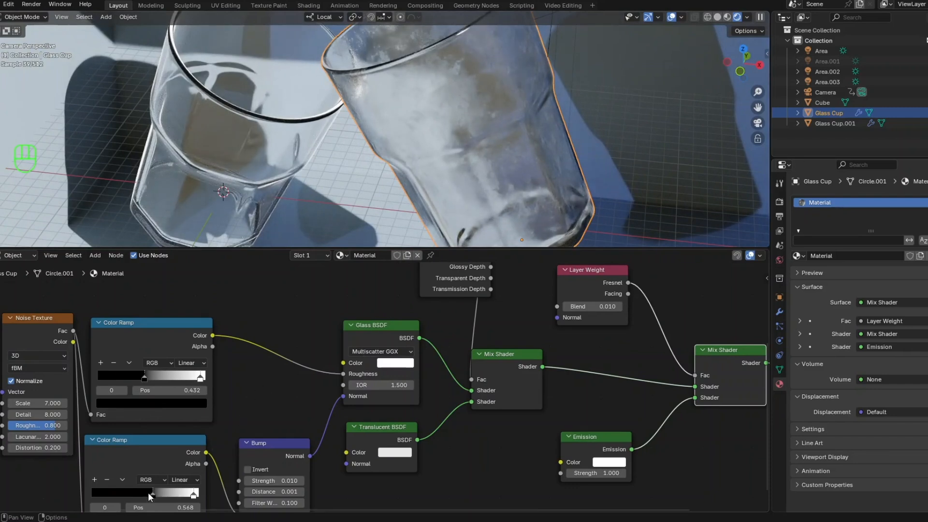
drag(148, 493, 135, 494)
drag(134, 494, 136, 495)
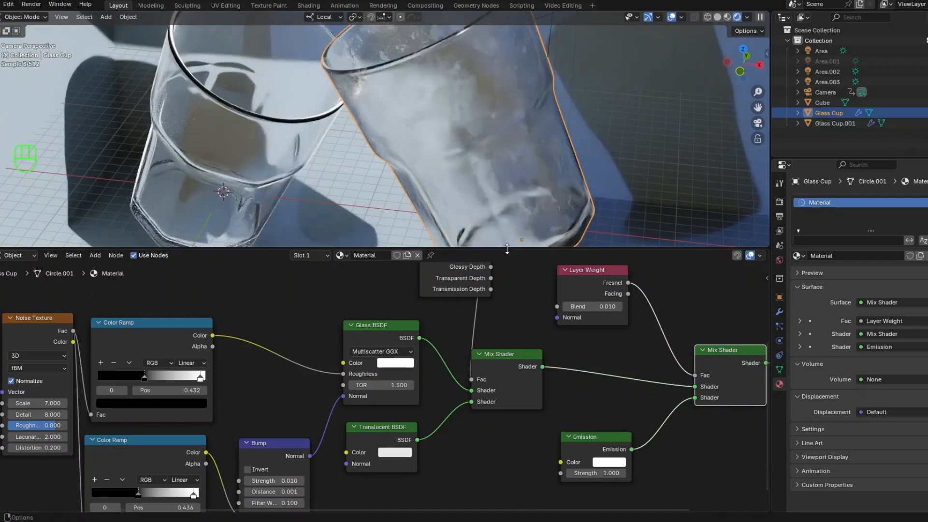
- Enlarge the node editor and tidy the graph by placing Light Path directly above the Glass BSDF and nudging the Bump node
drag(507, 248, 524, 107)
scroll(503, 300, down, 2)
scroll(523, 208, down, 1)
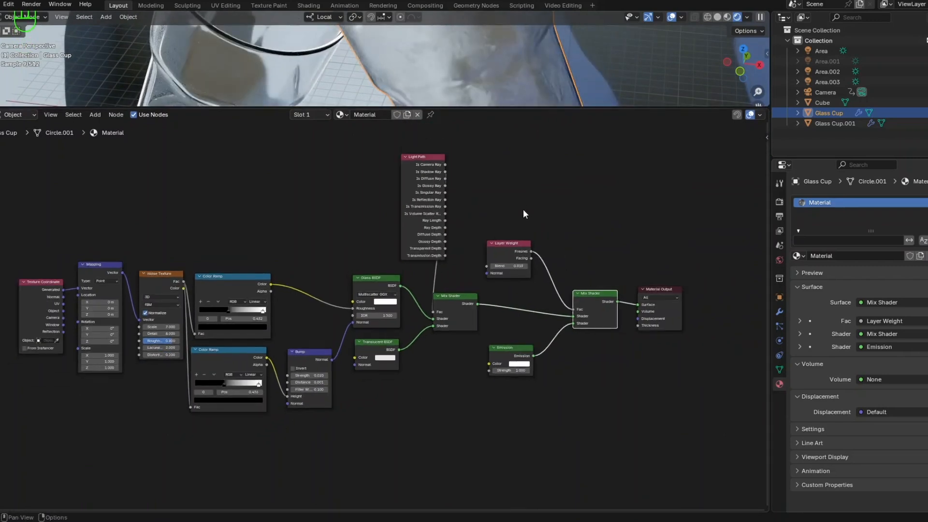
scroll(462, 272, down, 1)
scroll(477, 277, up, 2)
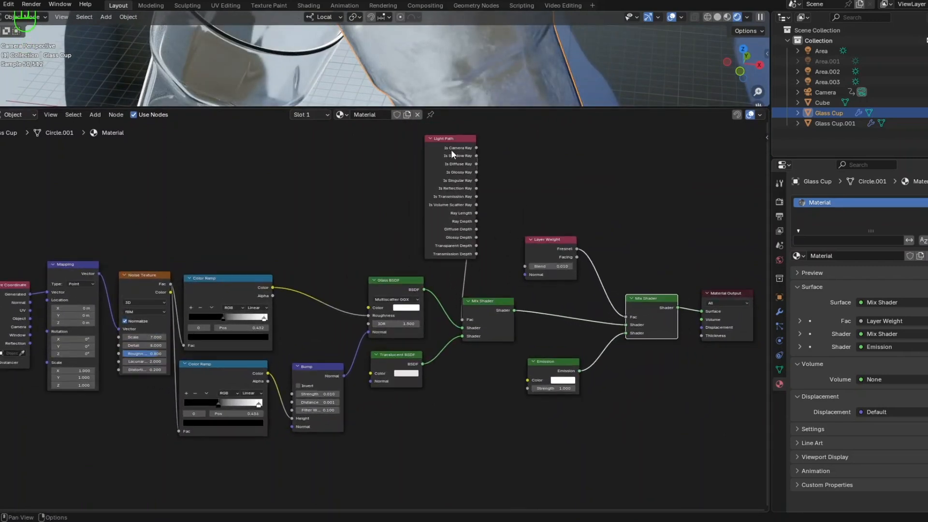
drag(438, 141, 380, 140)
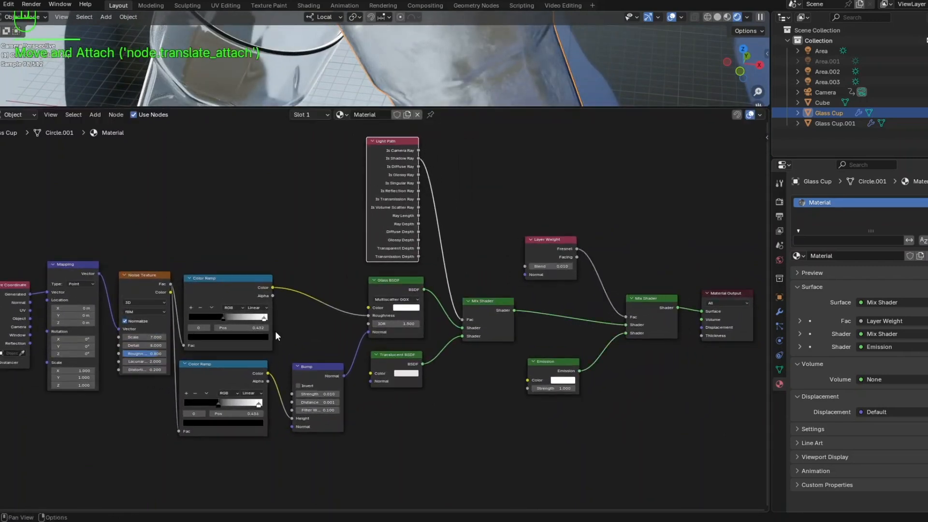
drag(296, 364, 304, 359)
- Shrink the node editor to a thin strip so the 3D viewport shows both rendered cups in full
scroll(304, 359, down, 1)
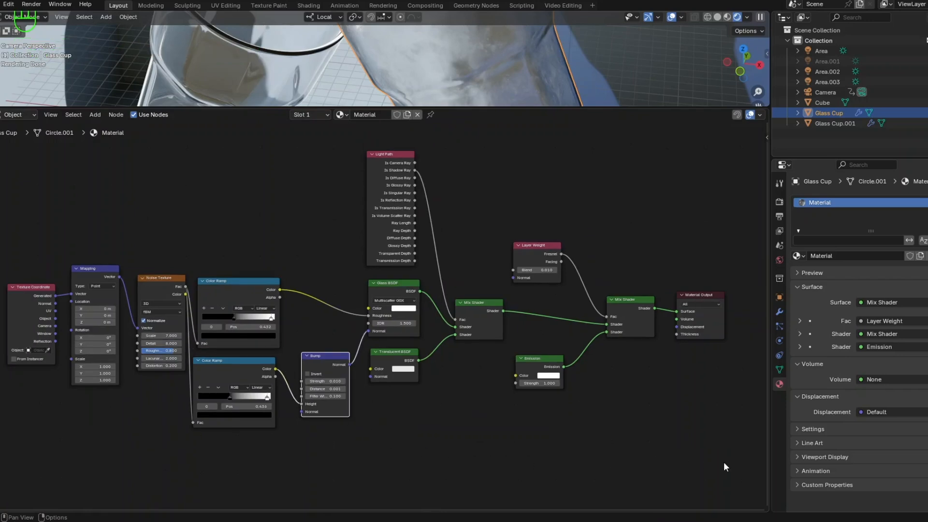
scroll(724, 462, up, 1)
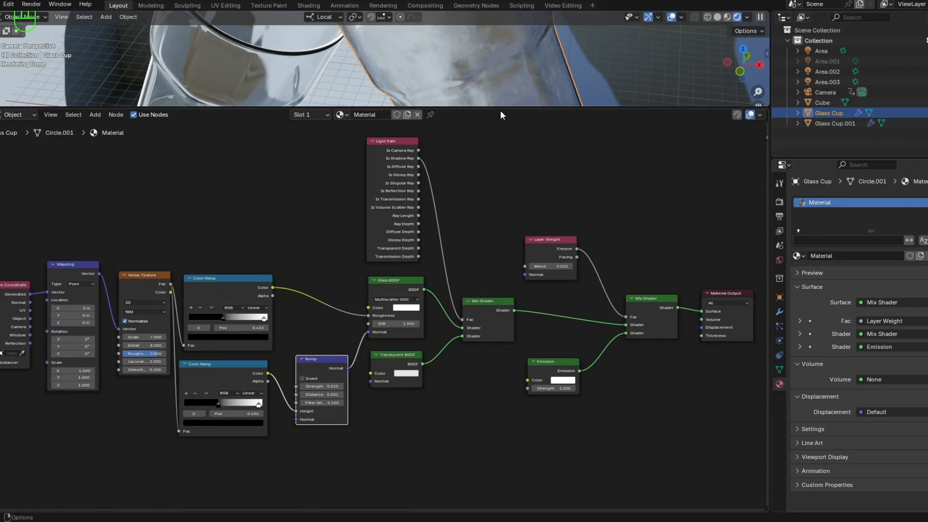
drag(500, 109, 504, 504)
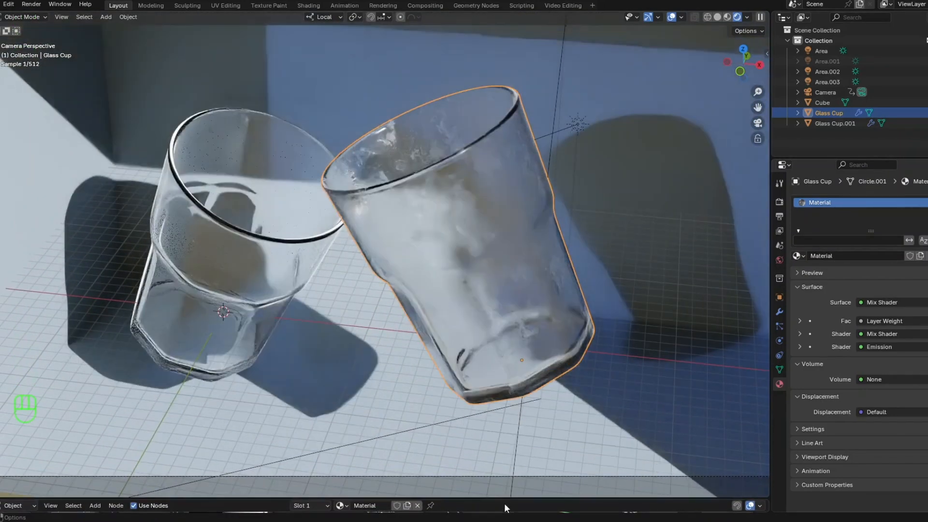